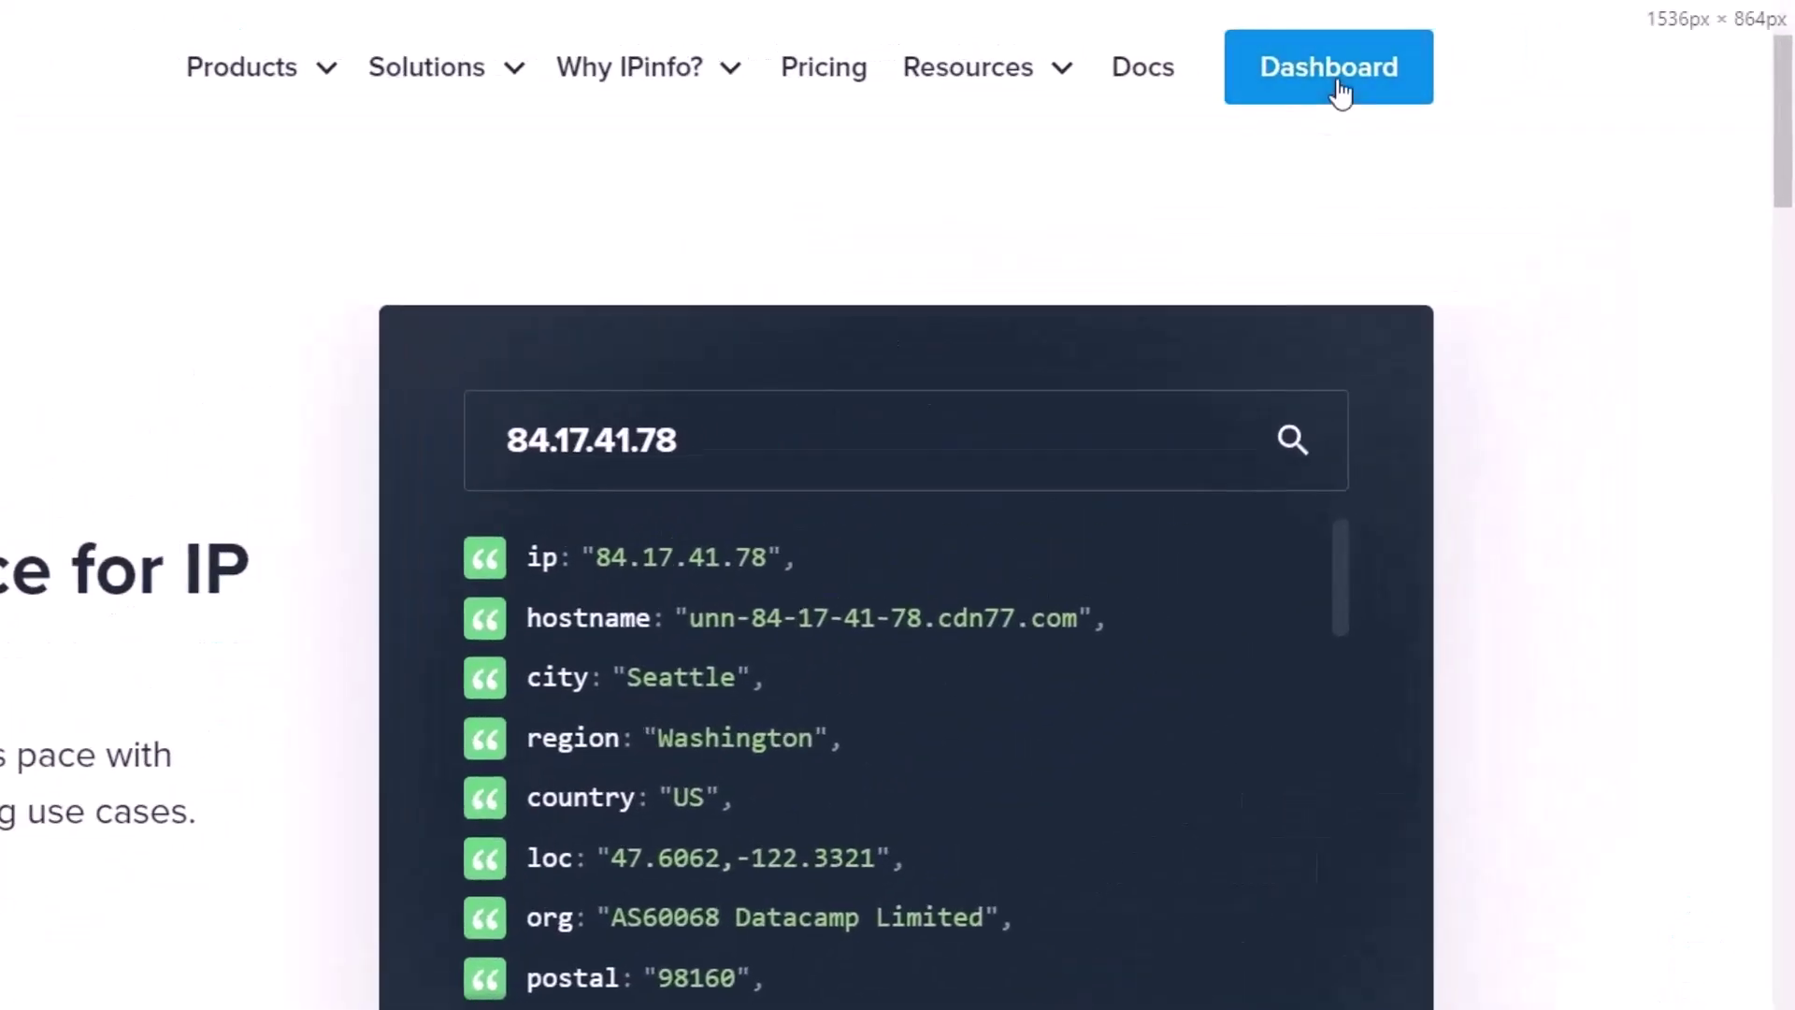
- Open the Dashboard and review request counts, upcoming bill, quota, usage chart and access token
left_click(1342, 94)
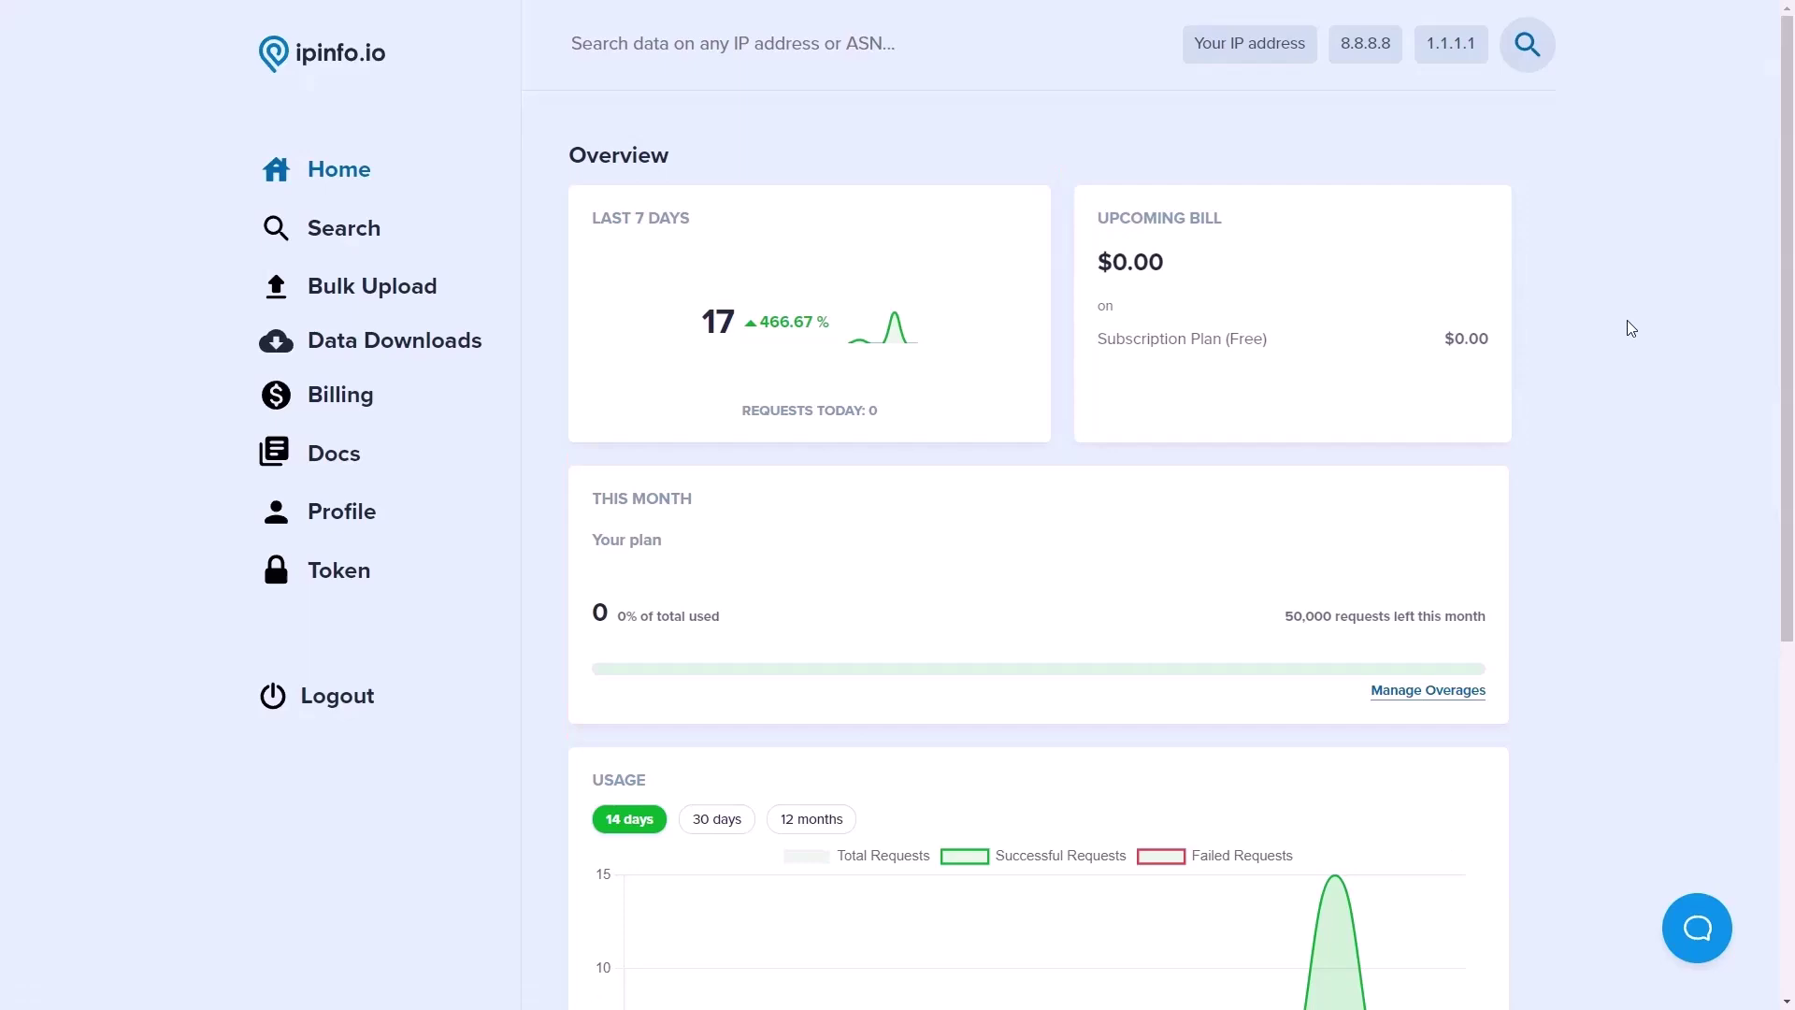
scroll(1630, 327, "down", 1)
scroll(1630, 328, "down", 2)
scroll(1630, 327, "down", 1)
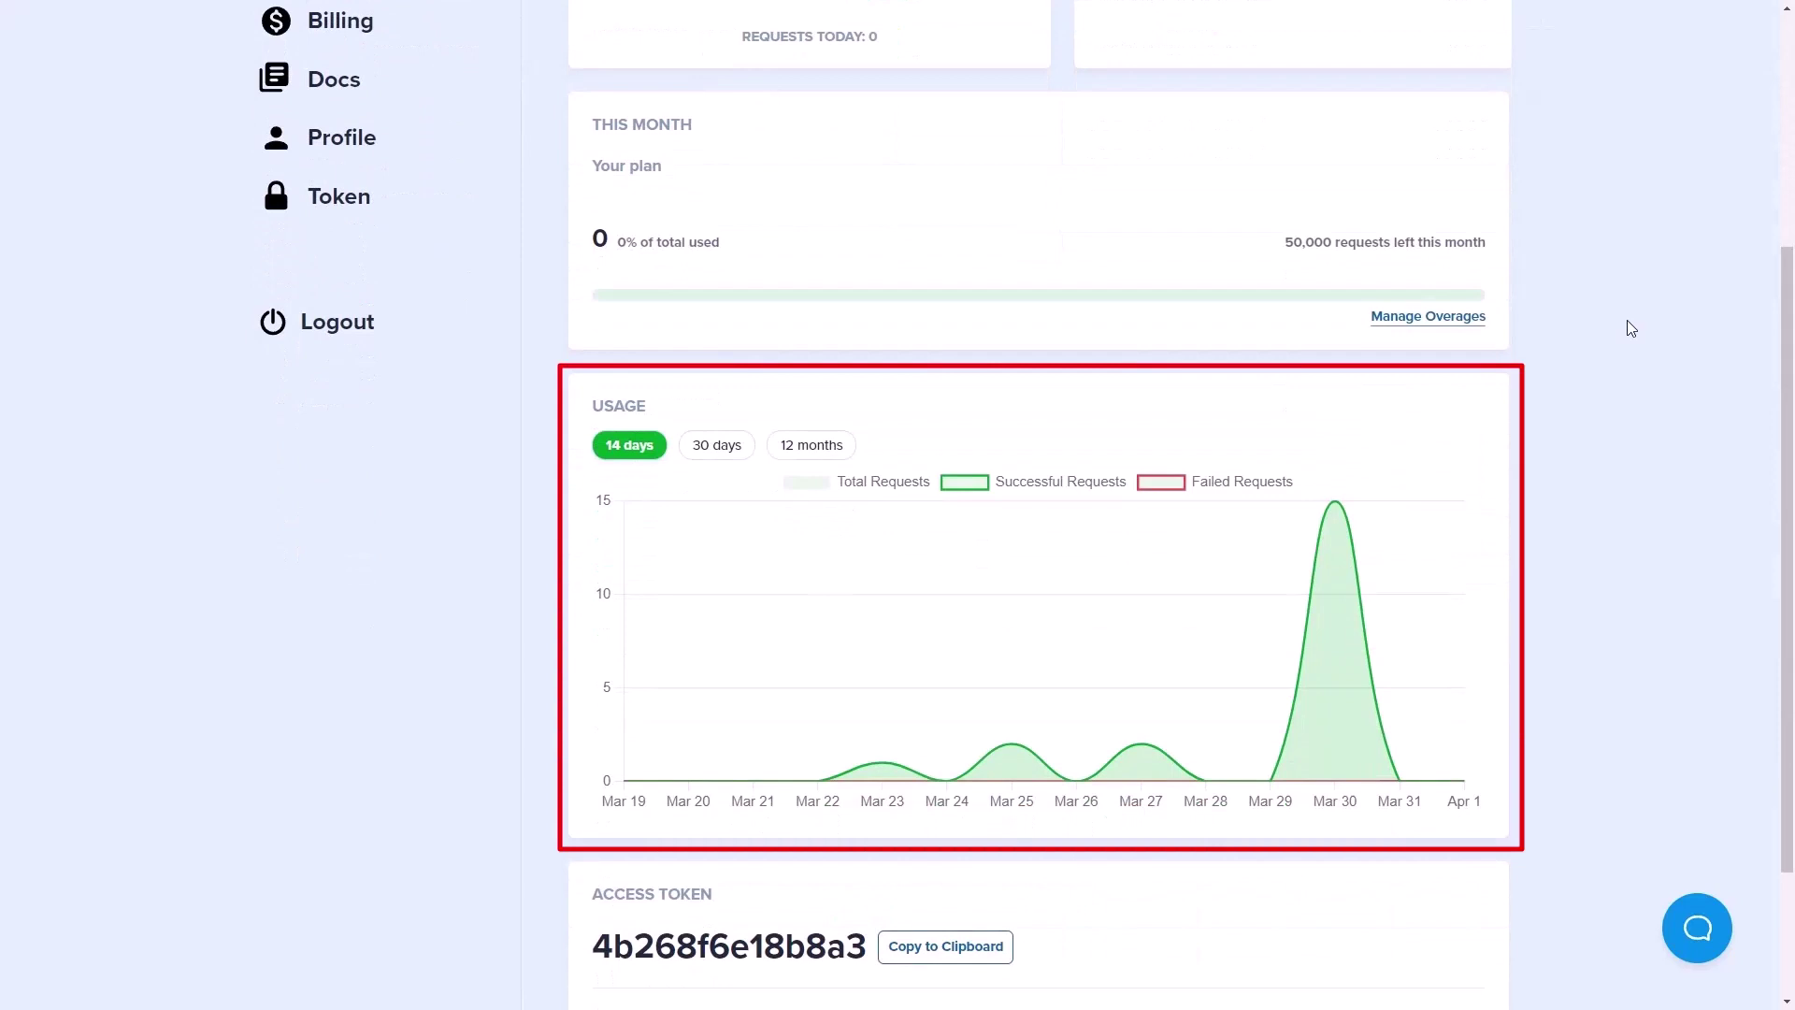
scroll(1632, 327, "down", 2)
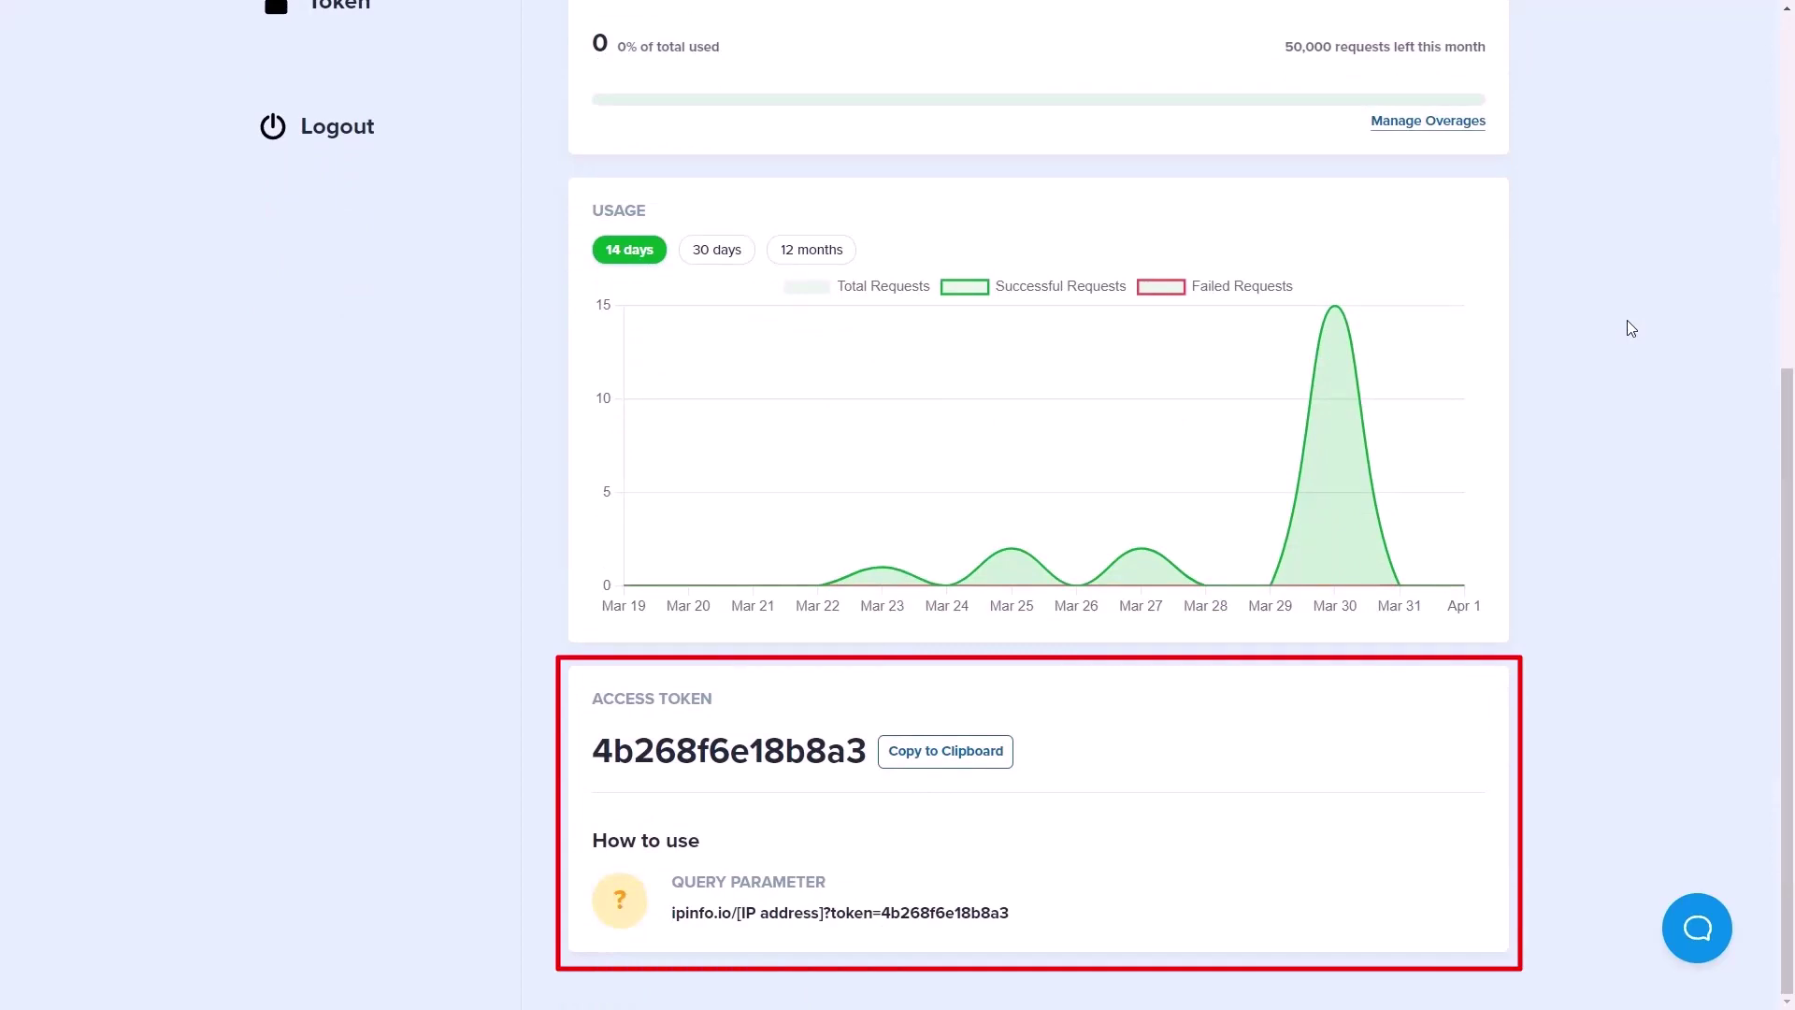
scroll(1607, 298, "up", 4)
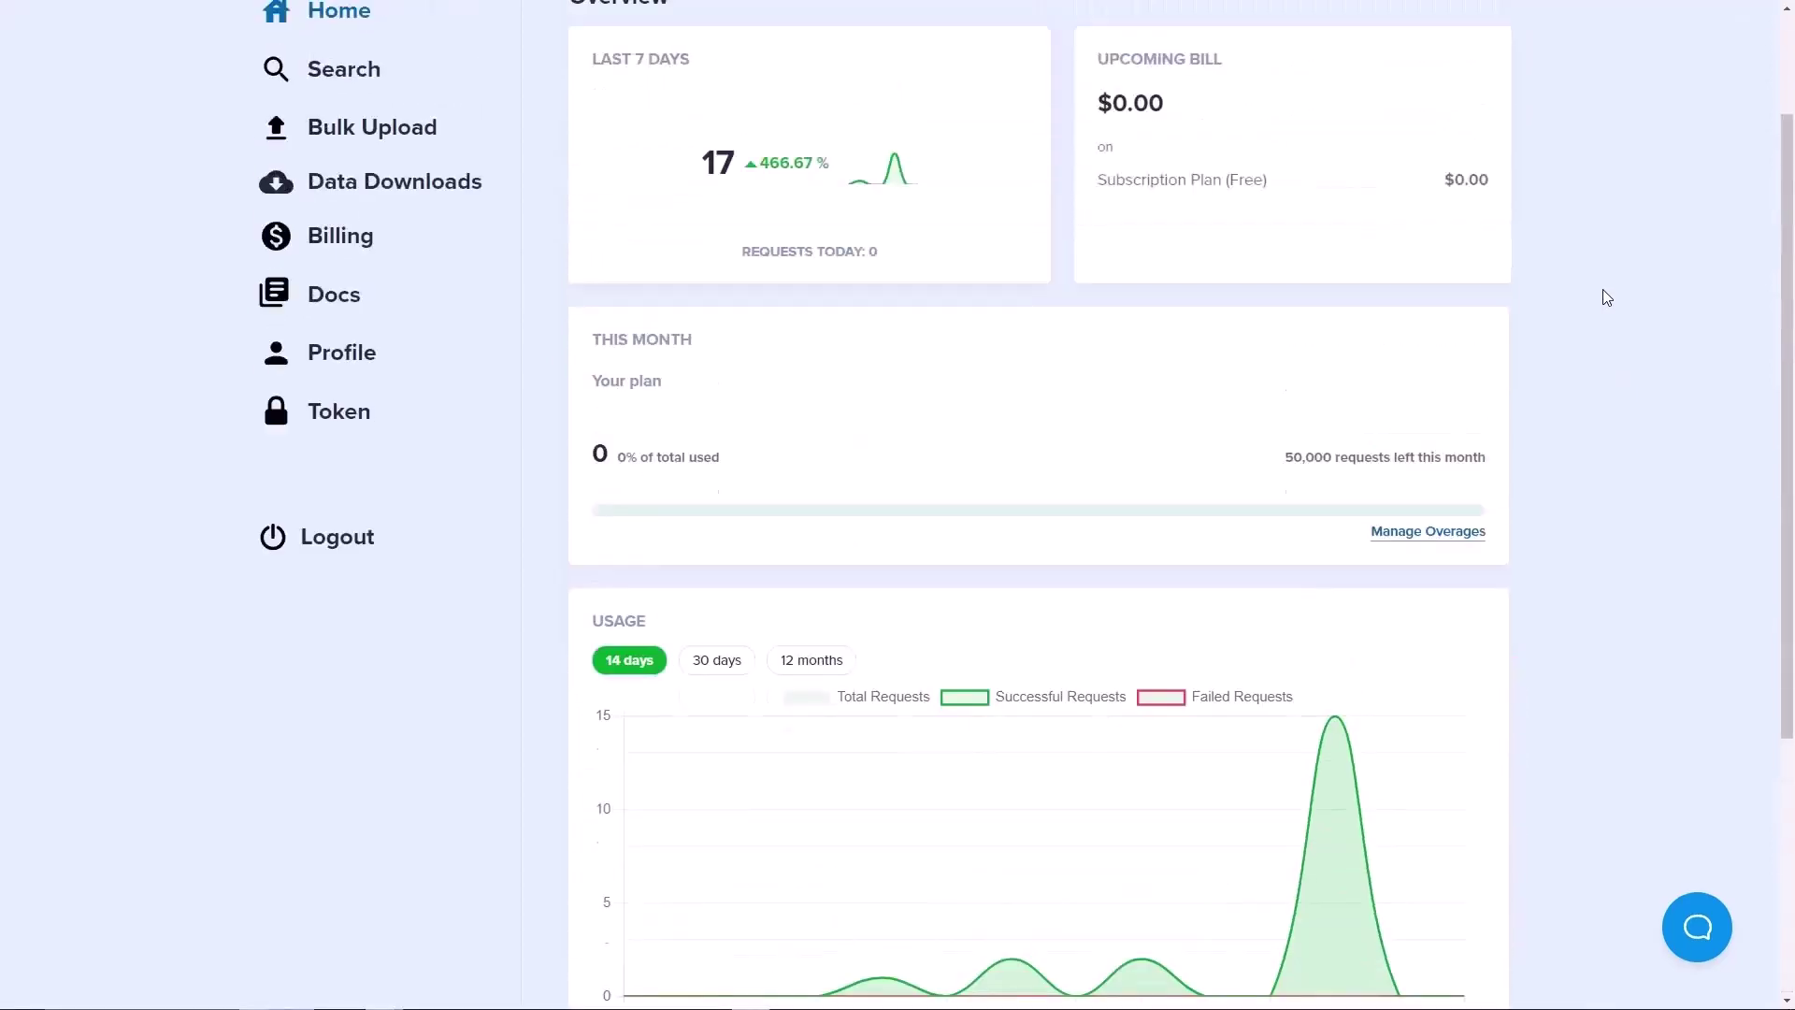
scroll(1607, 297, "up", 2)
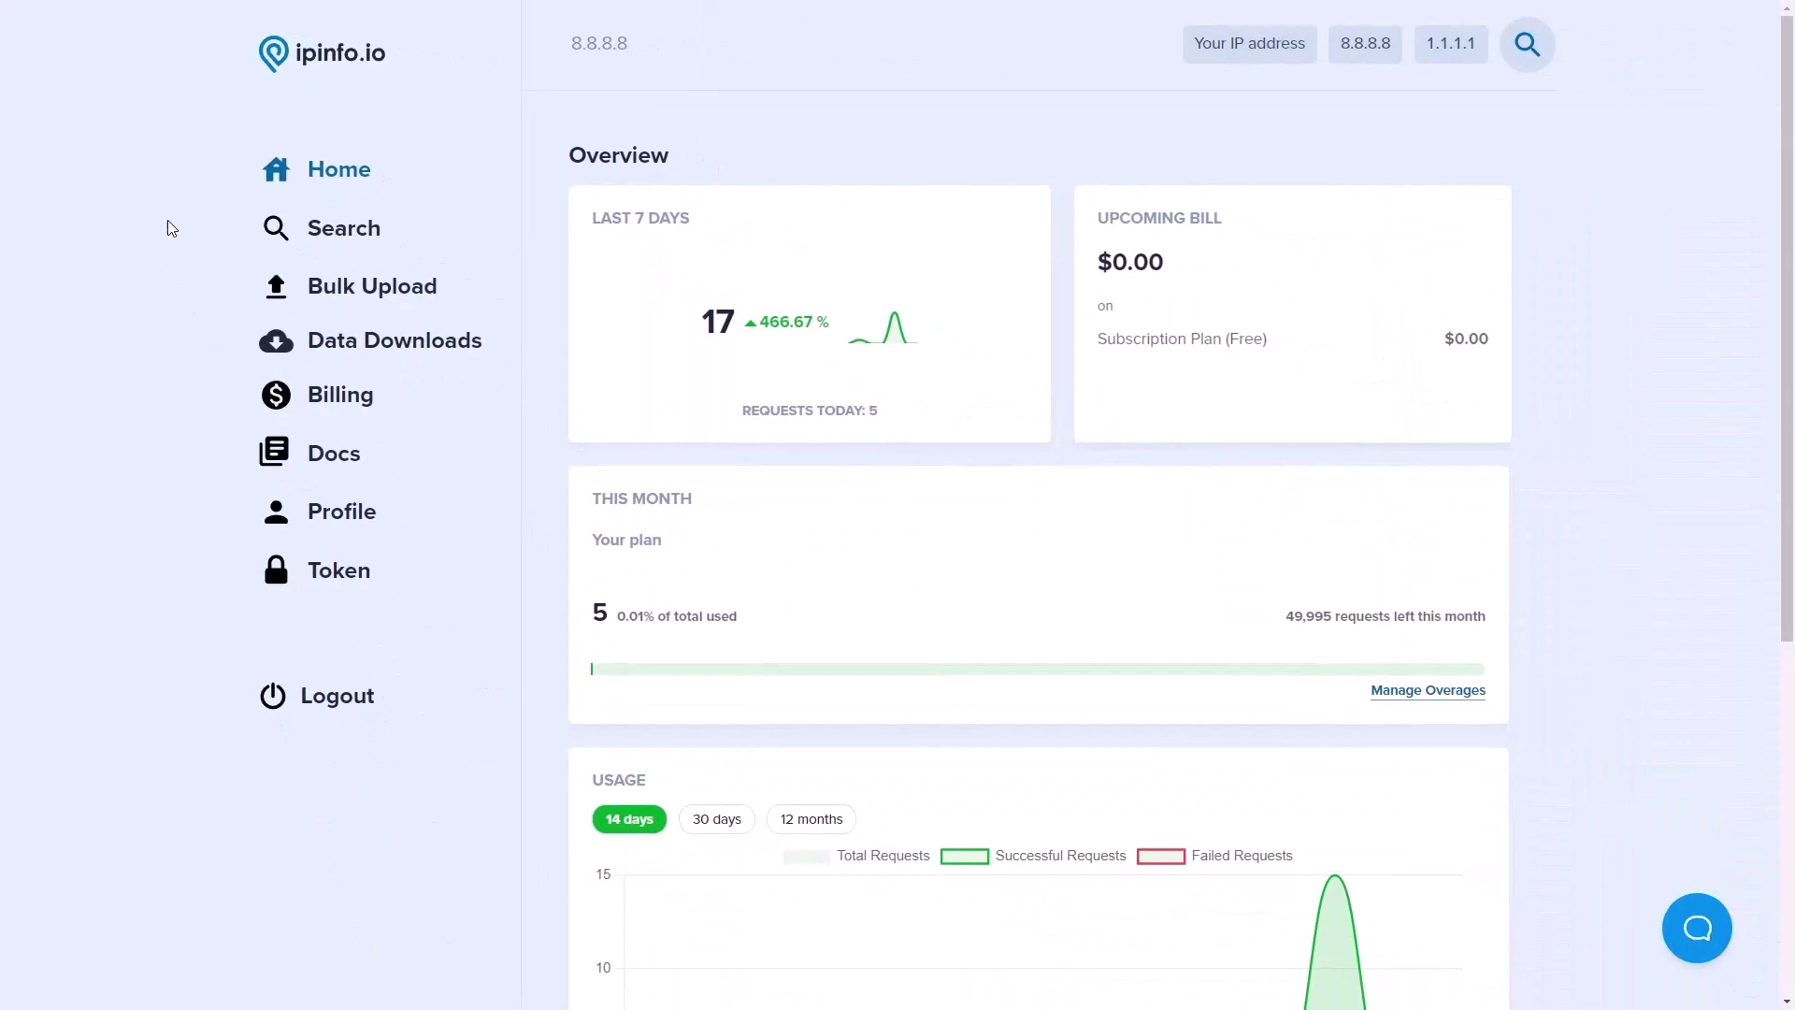
left_click(296, 240)
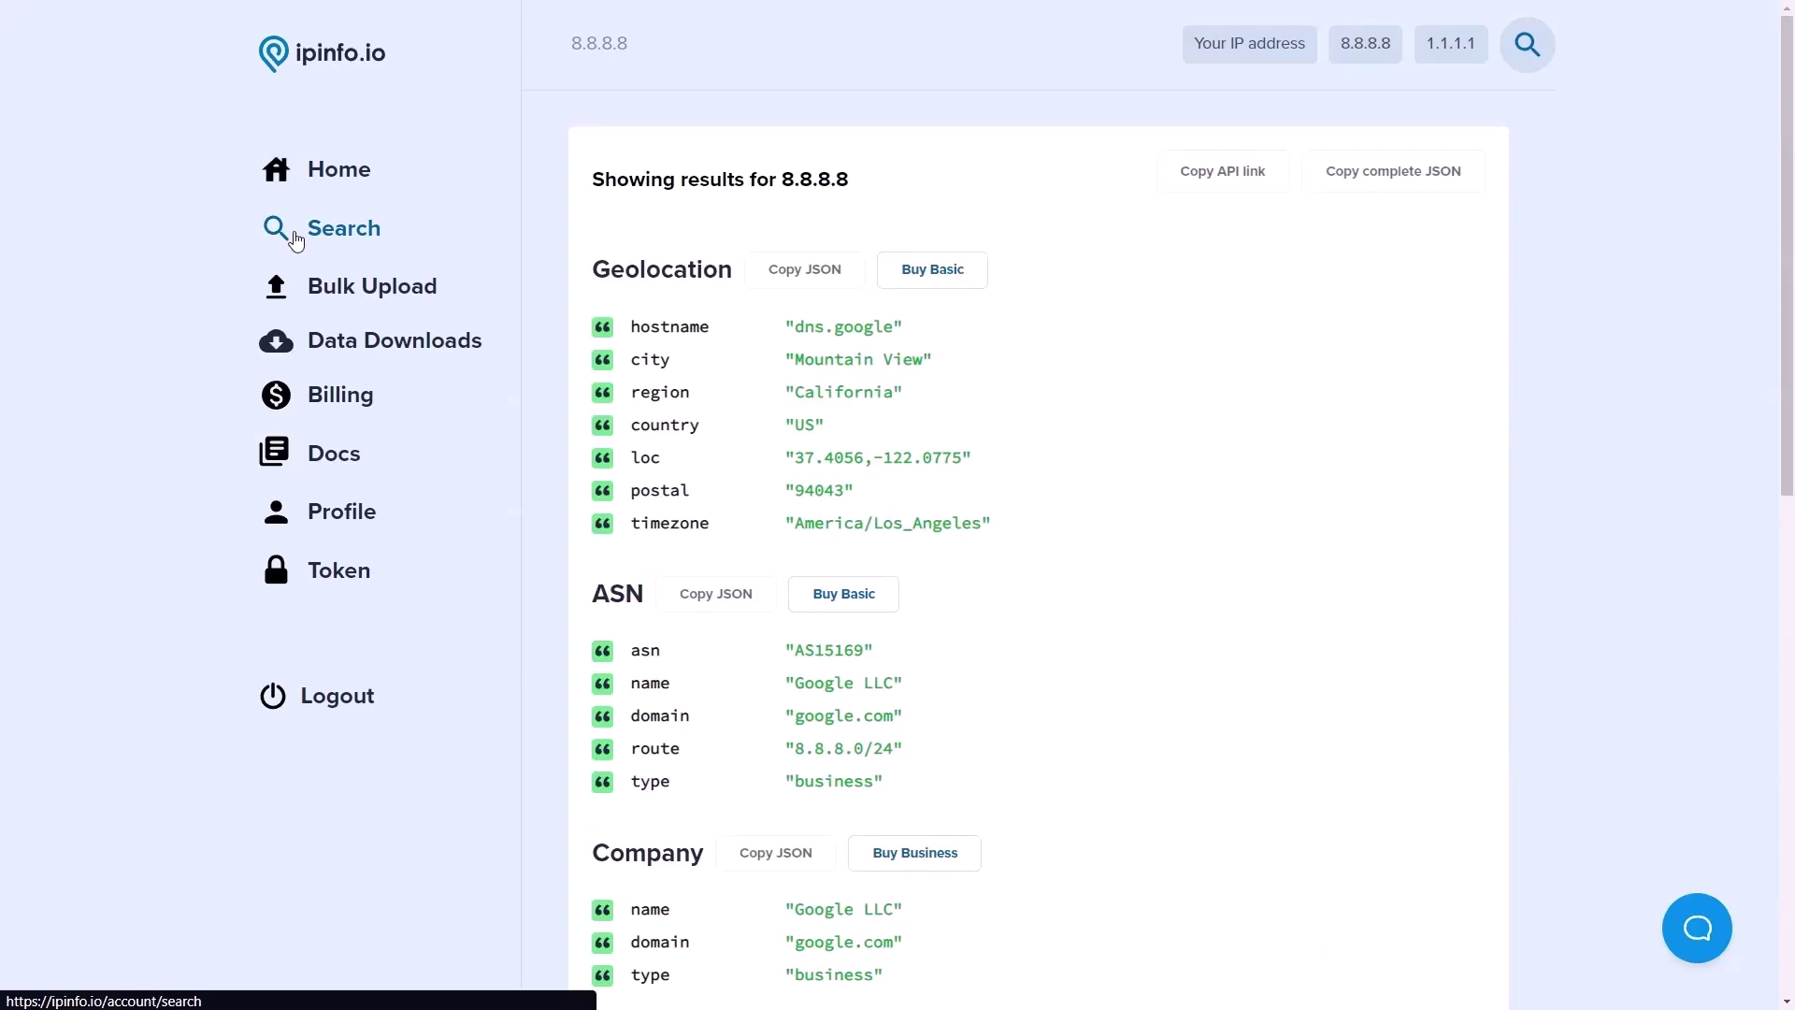
left_click(1215, 60)
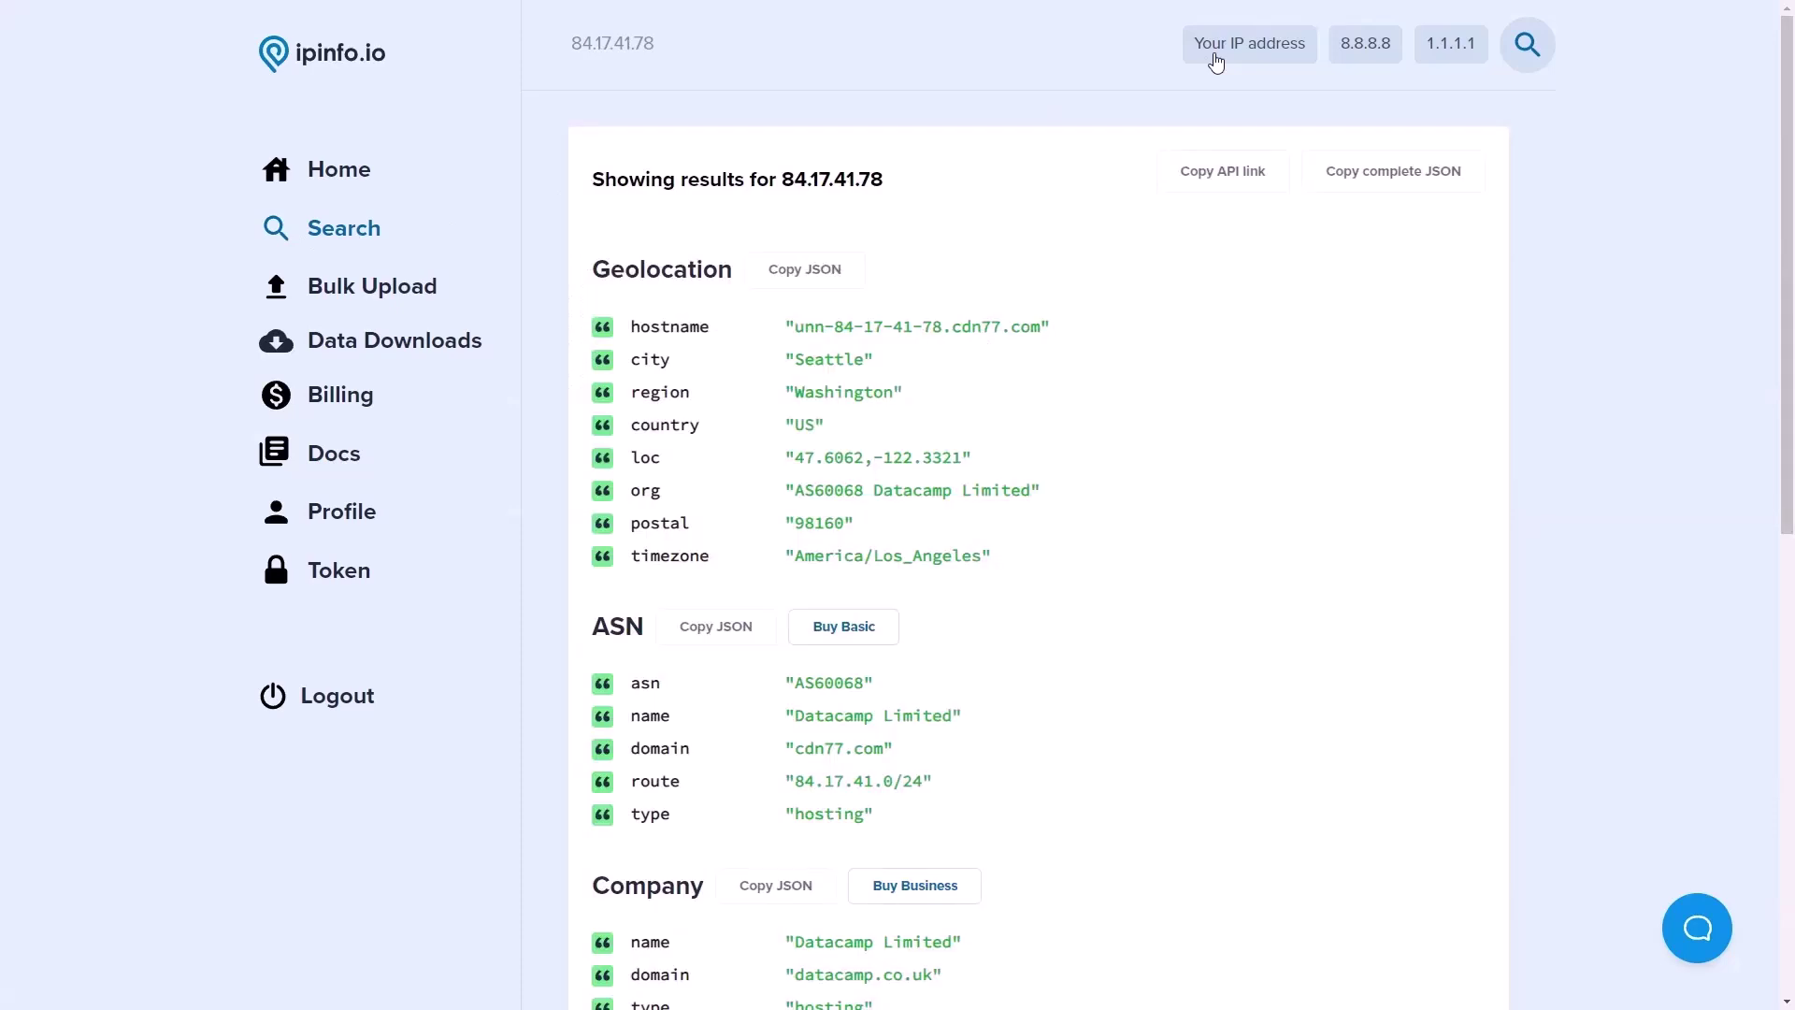
triple_click(1113, 46)
key("Return")
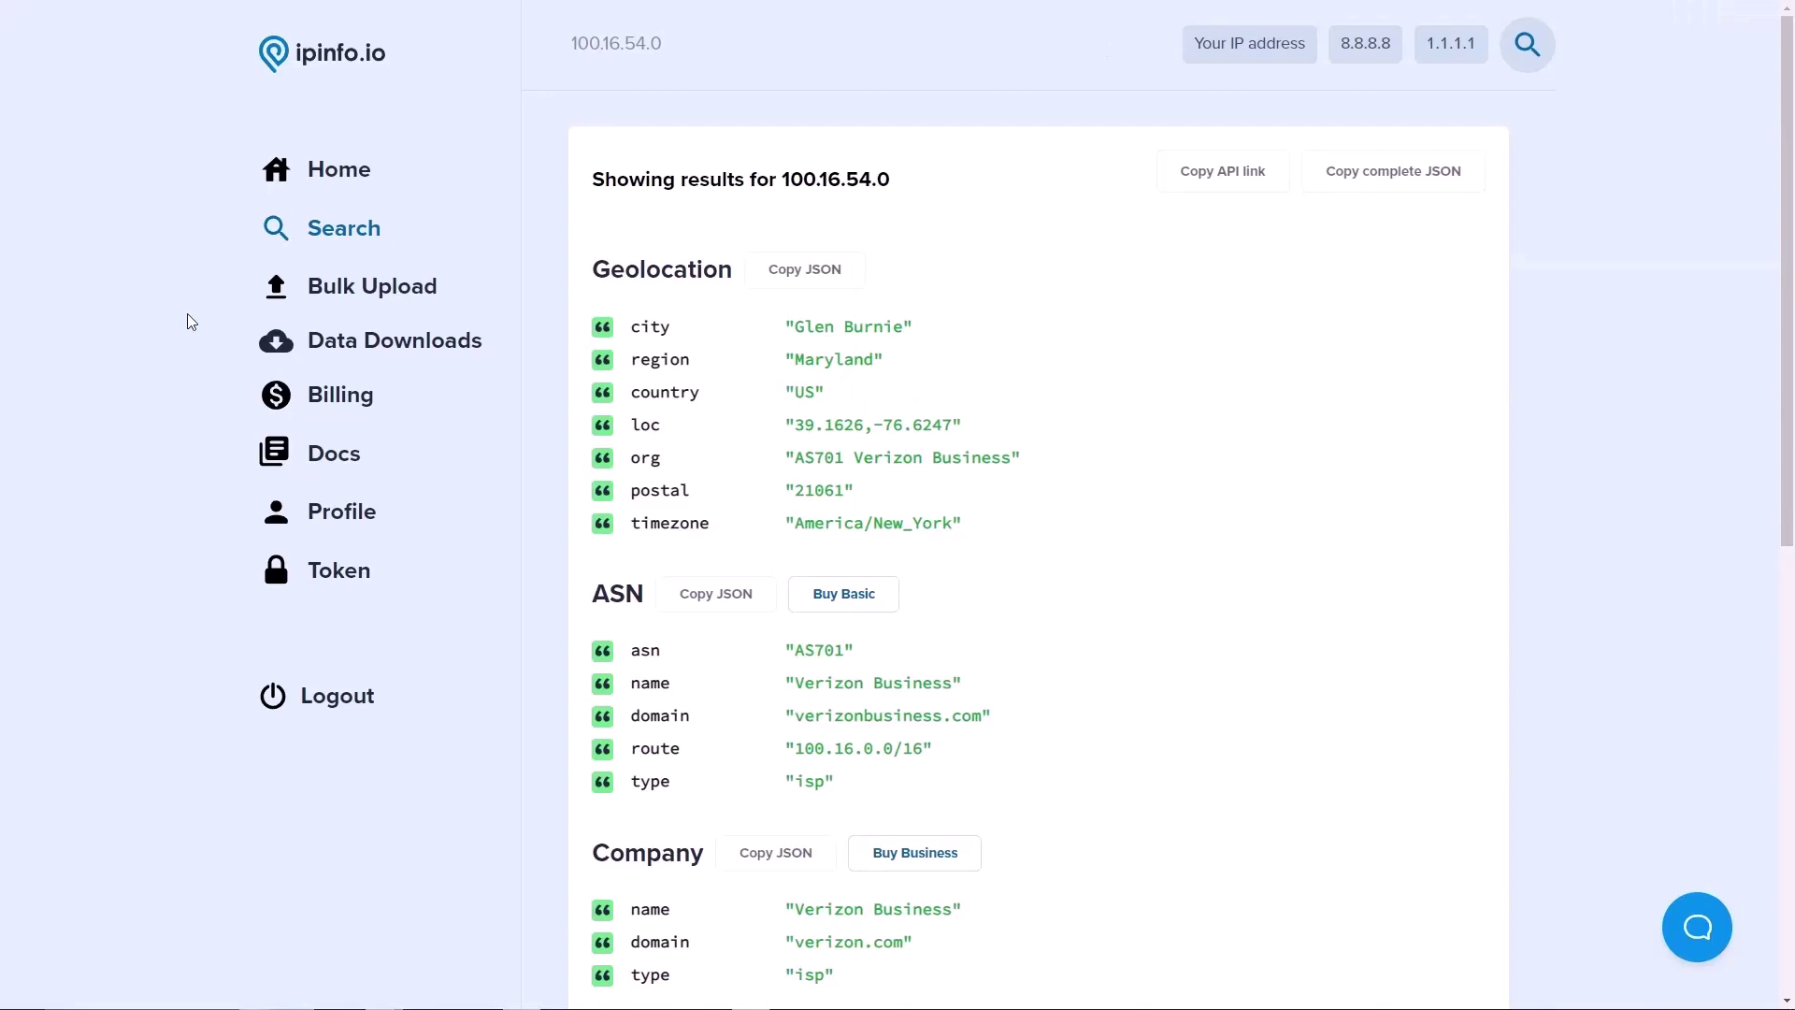
- Upload ips_2000.txt on the Bulk Upload page and process its IPs
left_click(351, 295)
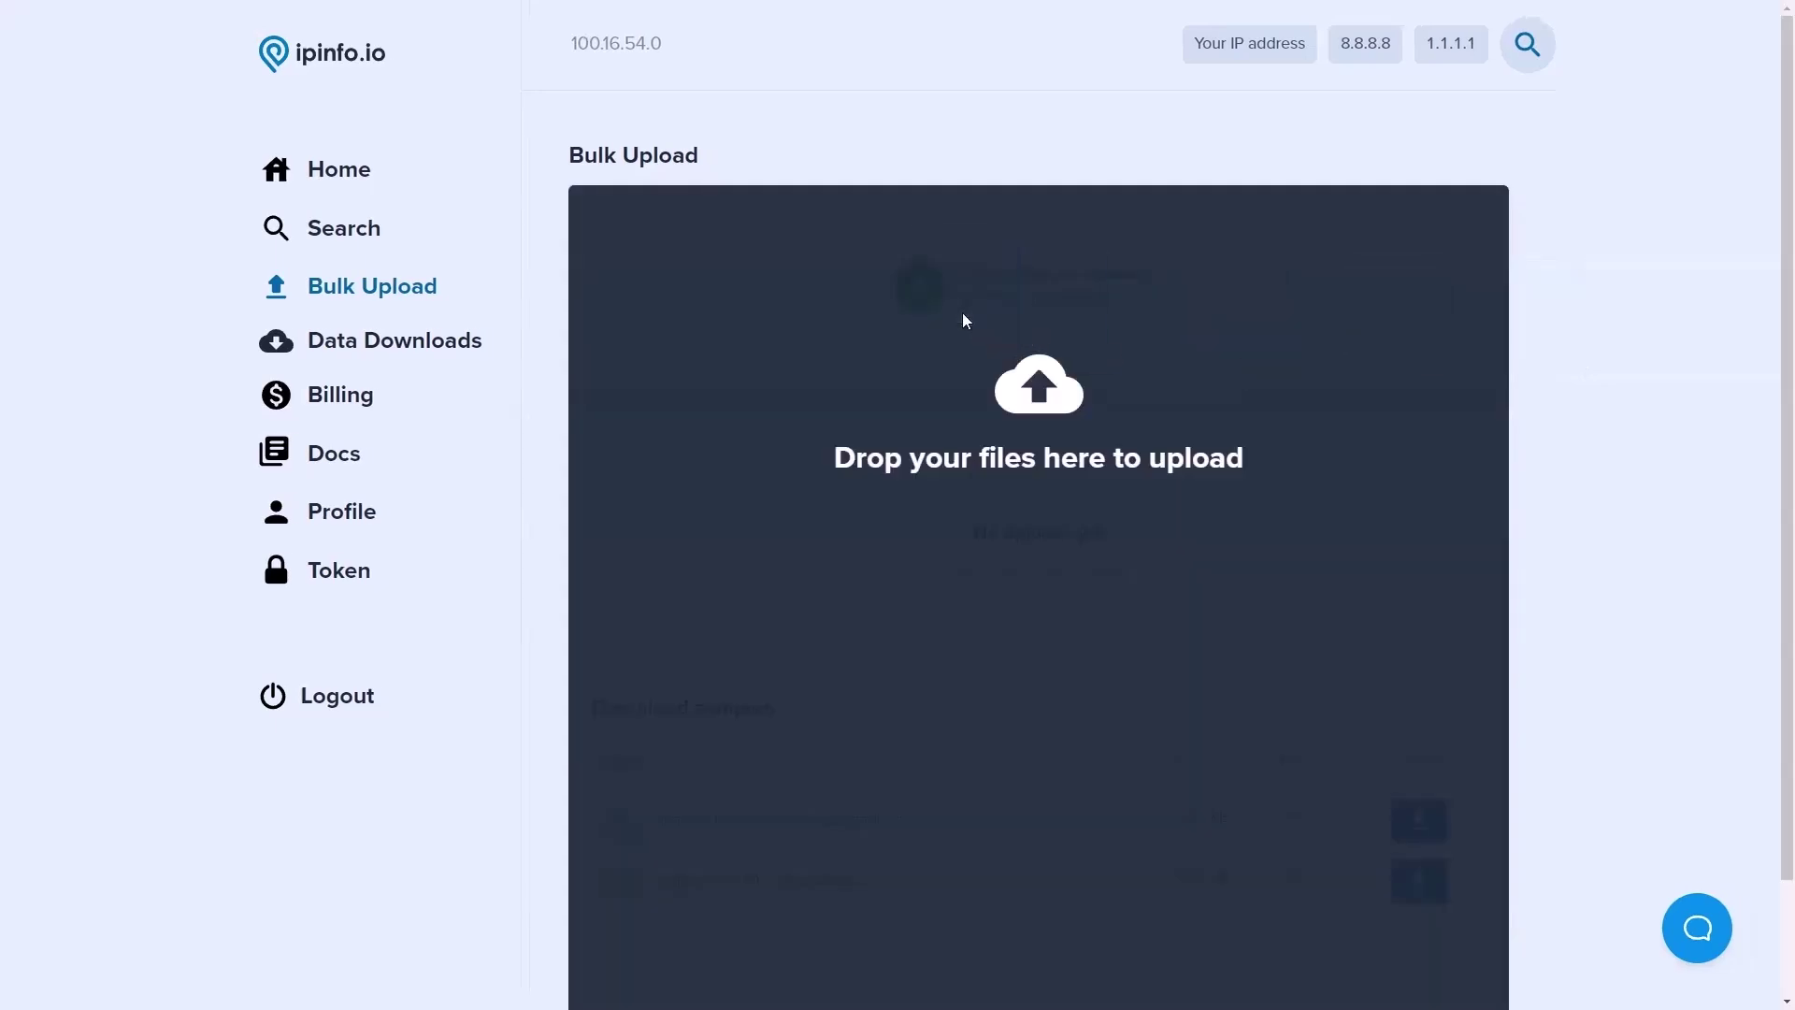
left_click_drag(1543, 309, 962, 313)
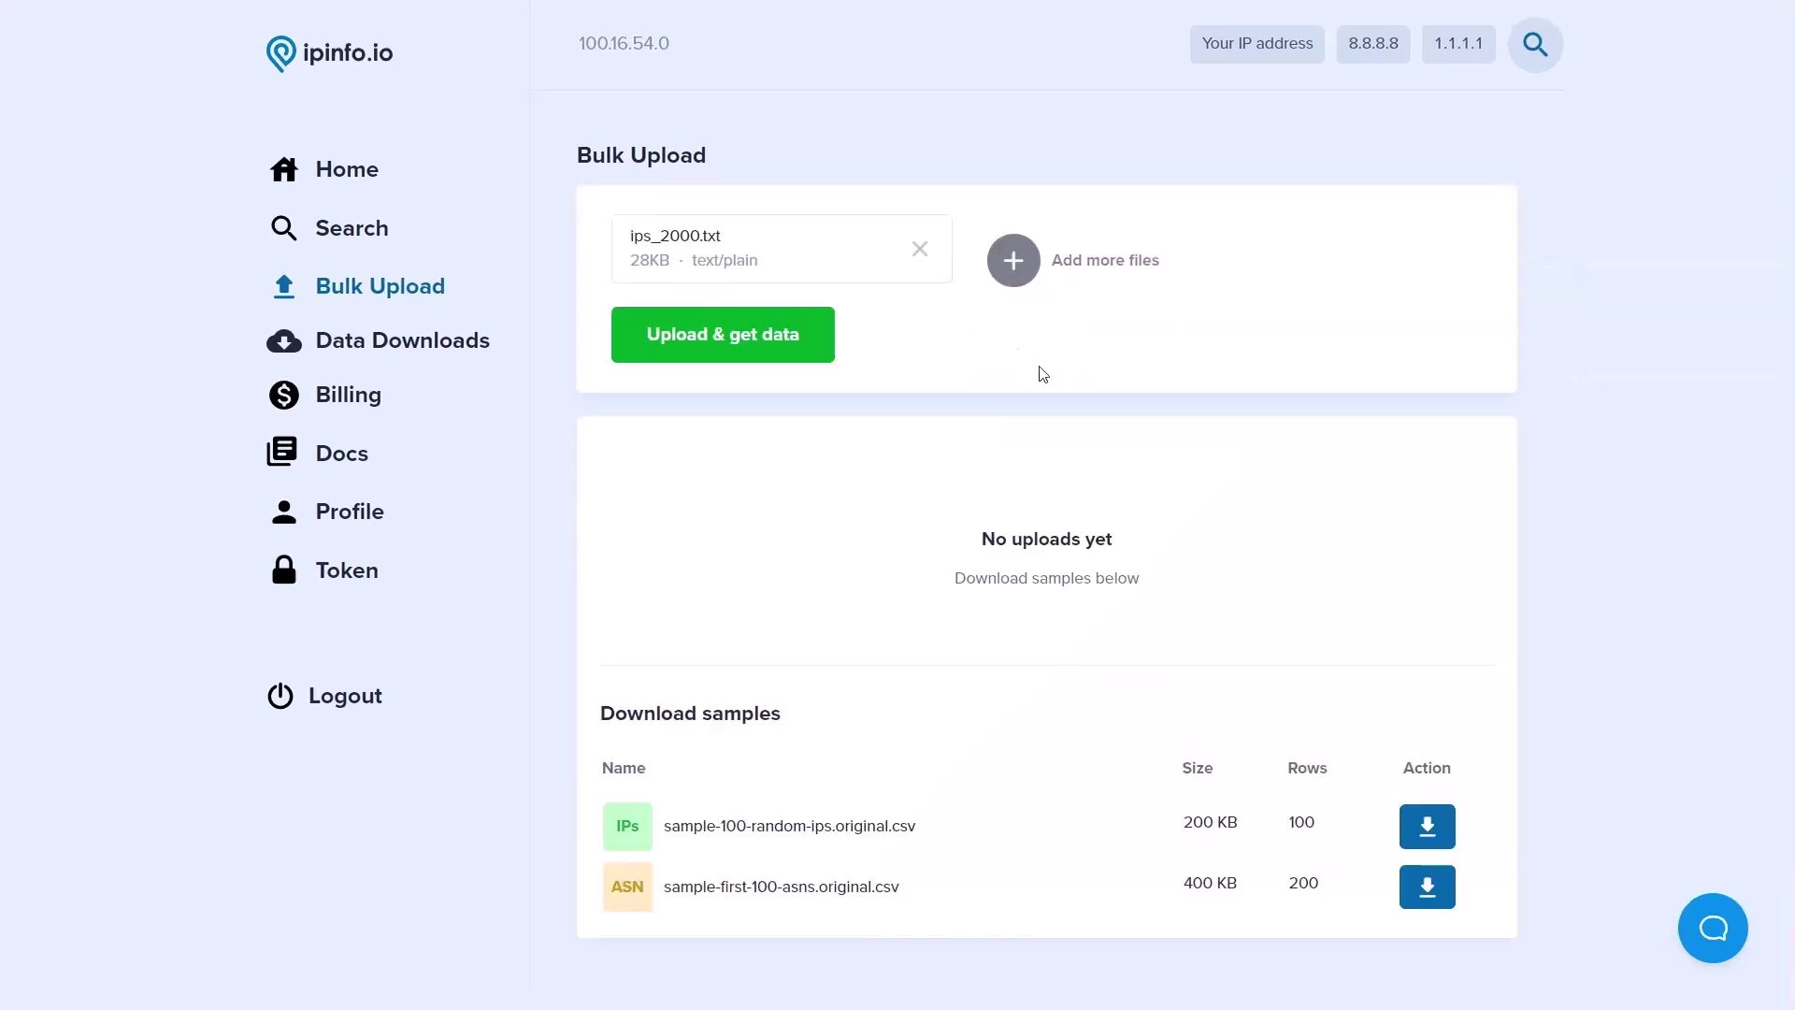
left_click(801, 352)
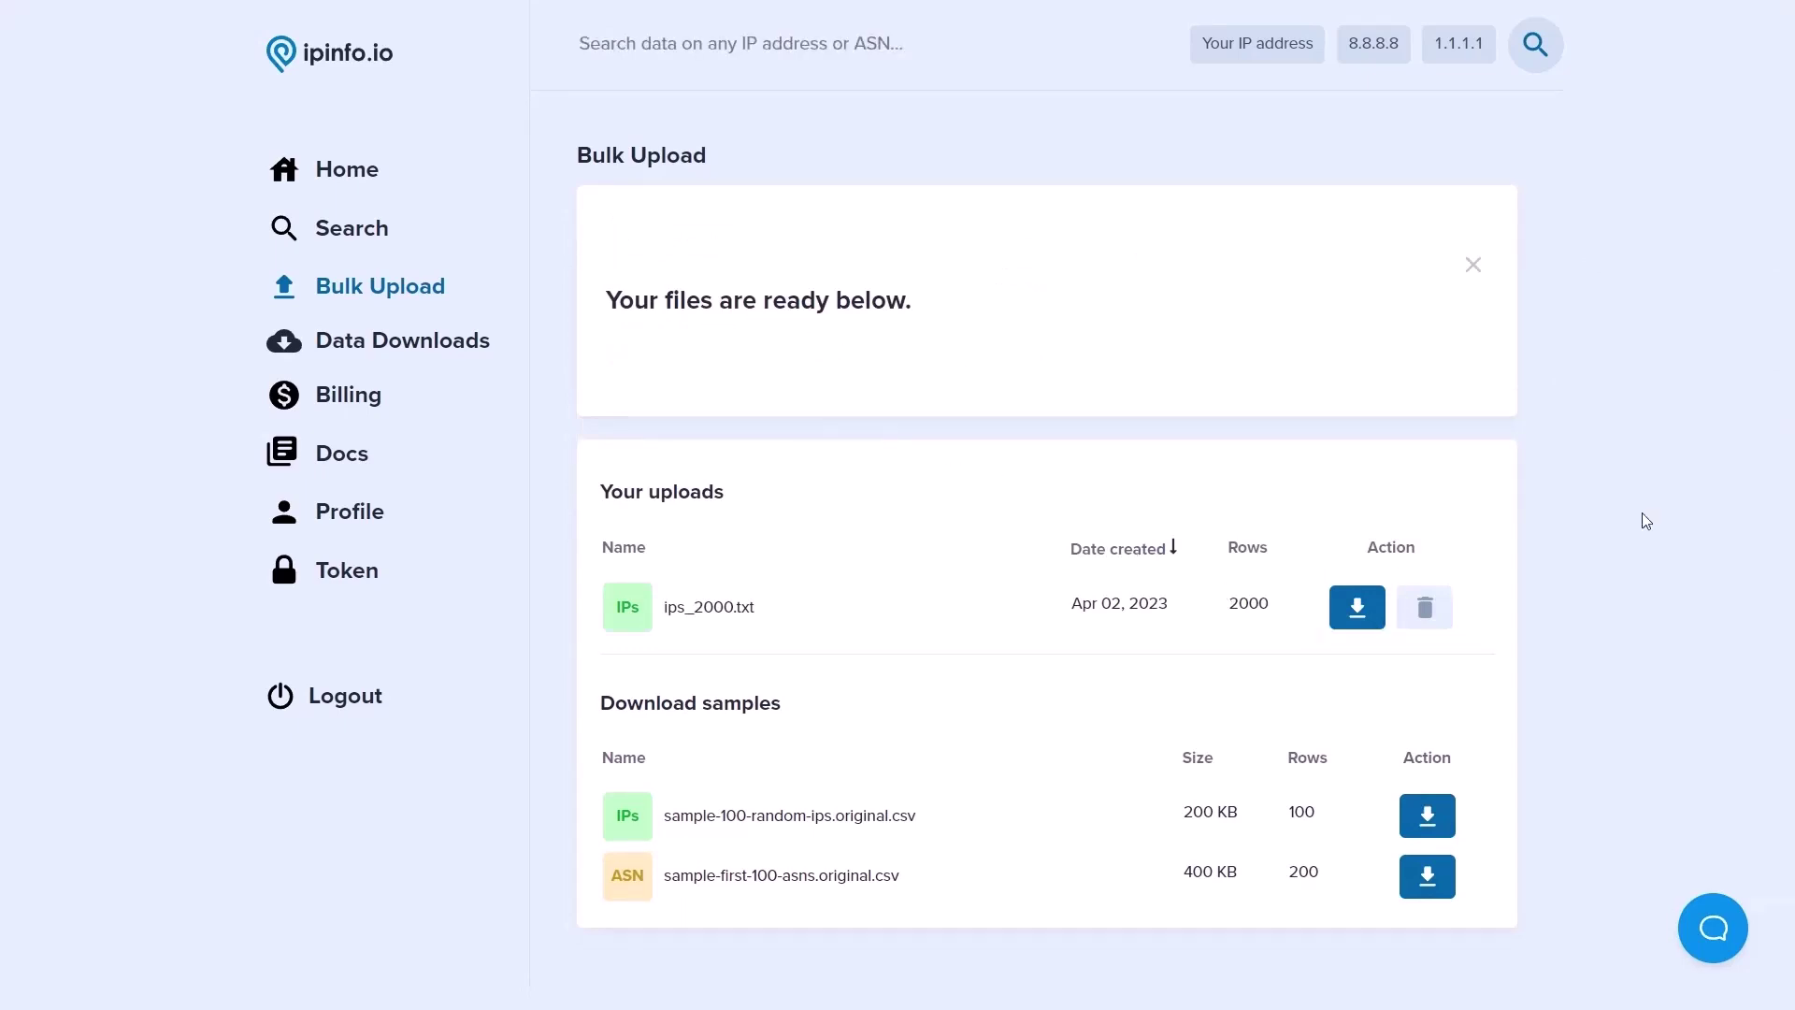
- On Data Downloads, copy the Location CSV GZ download link
left_click(471, 360)
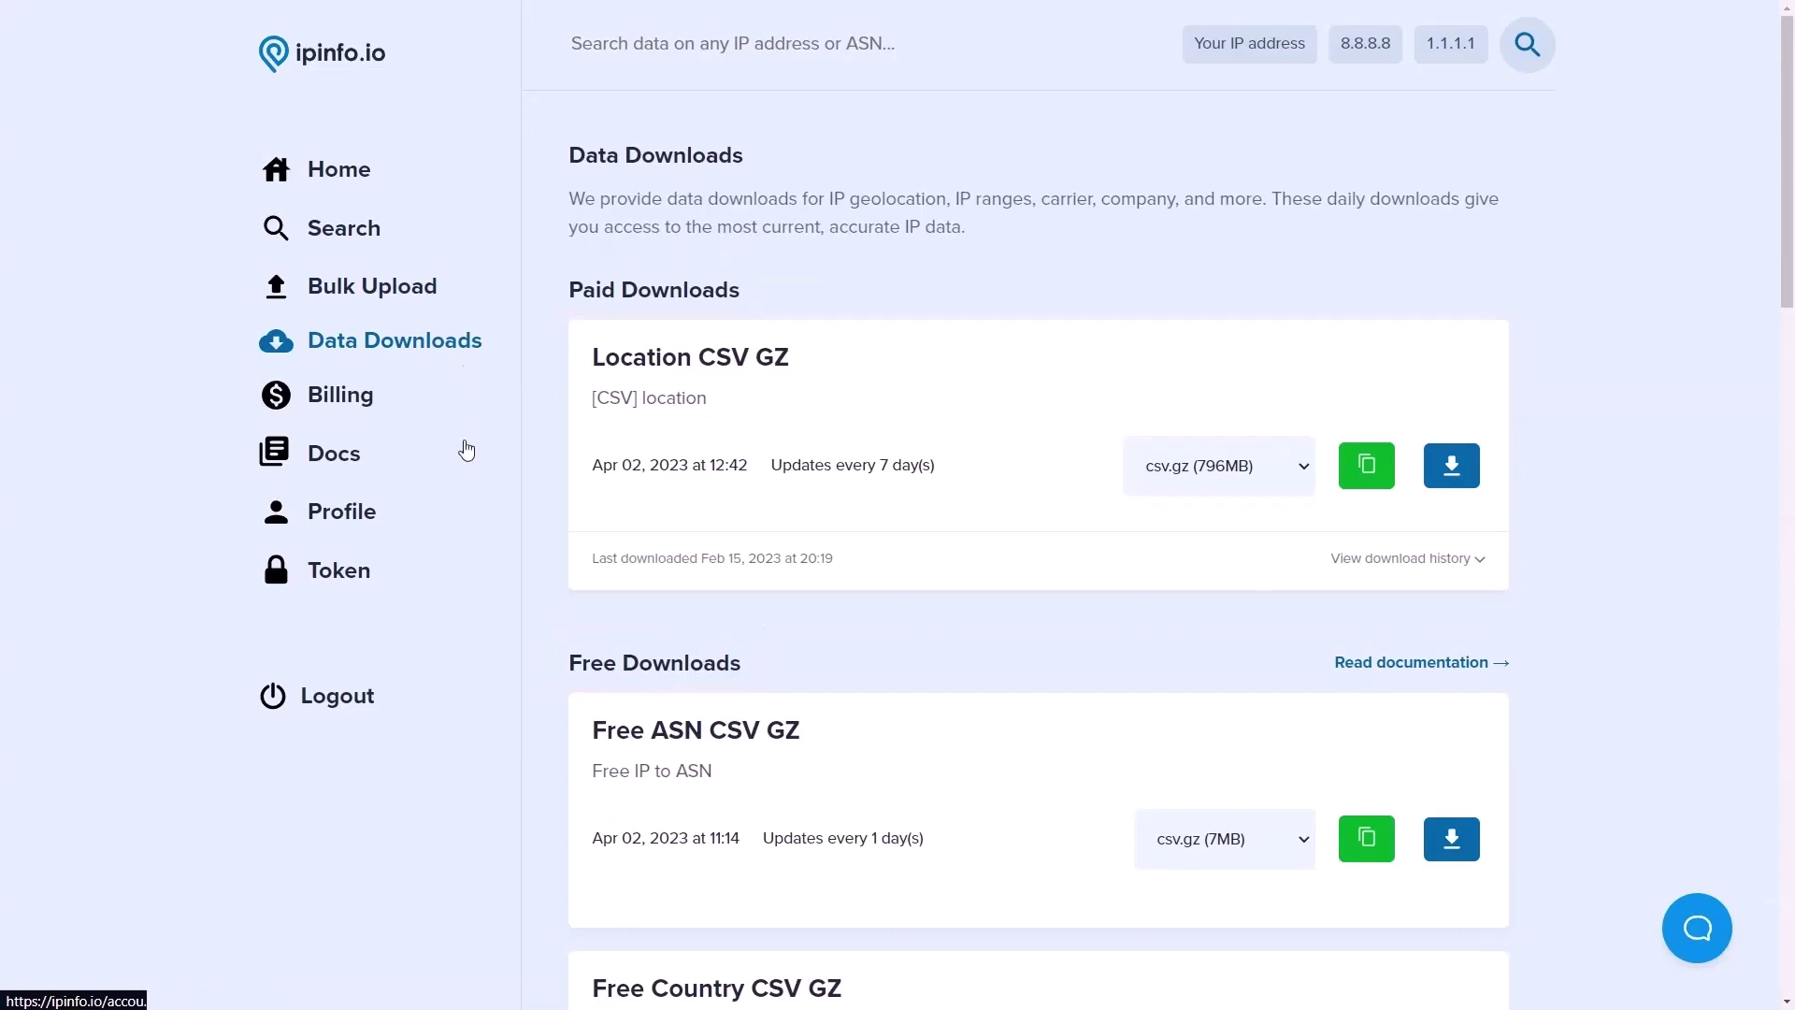
scroll(514, 529, "down", 5)
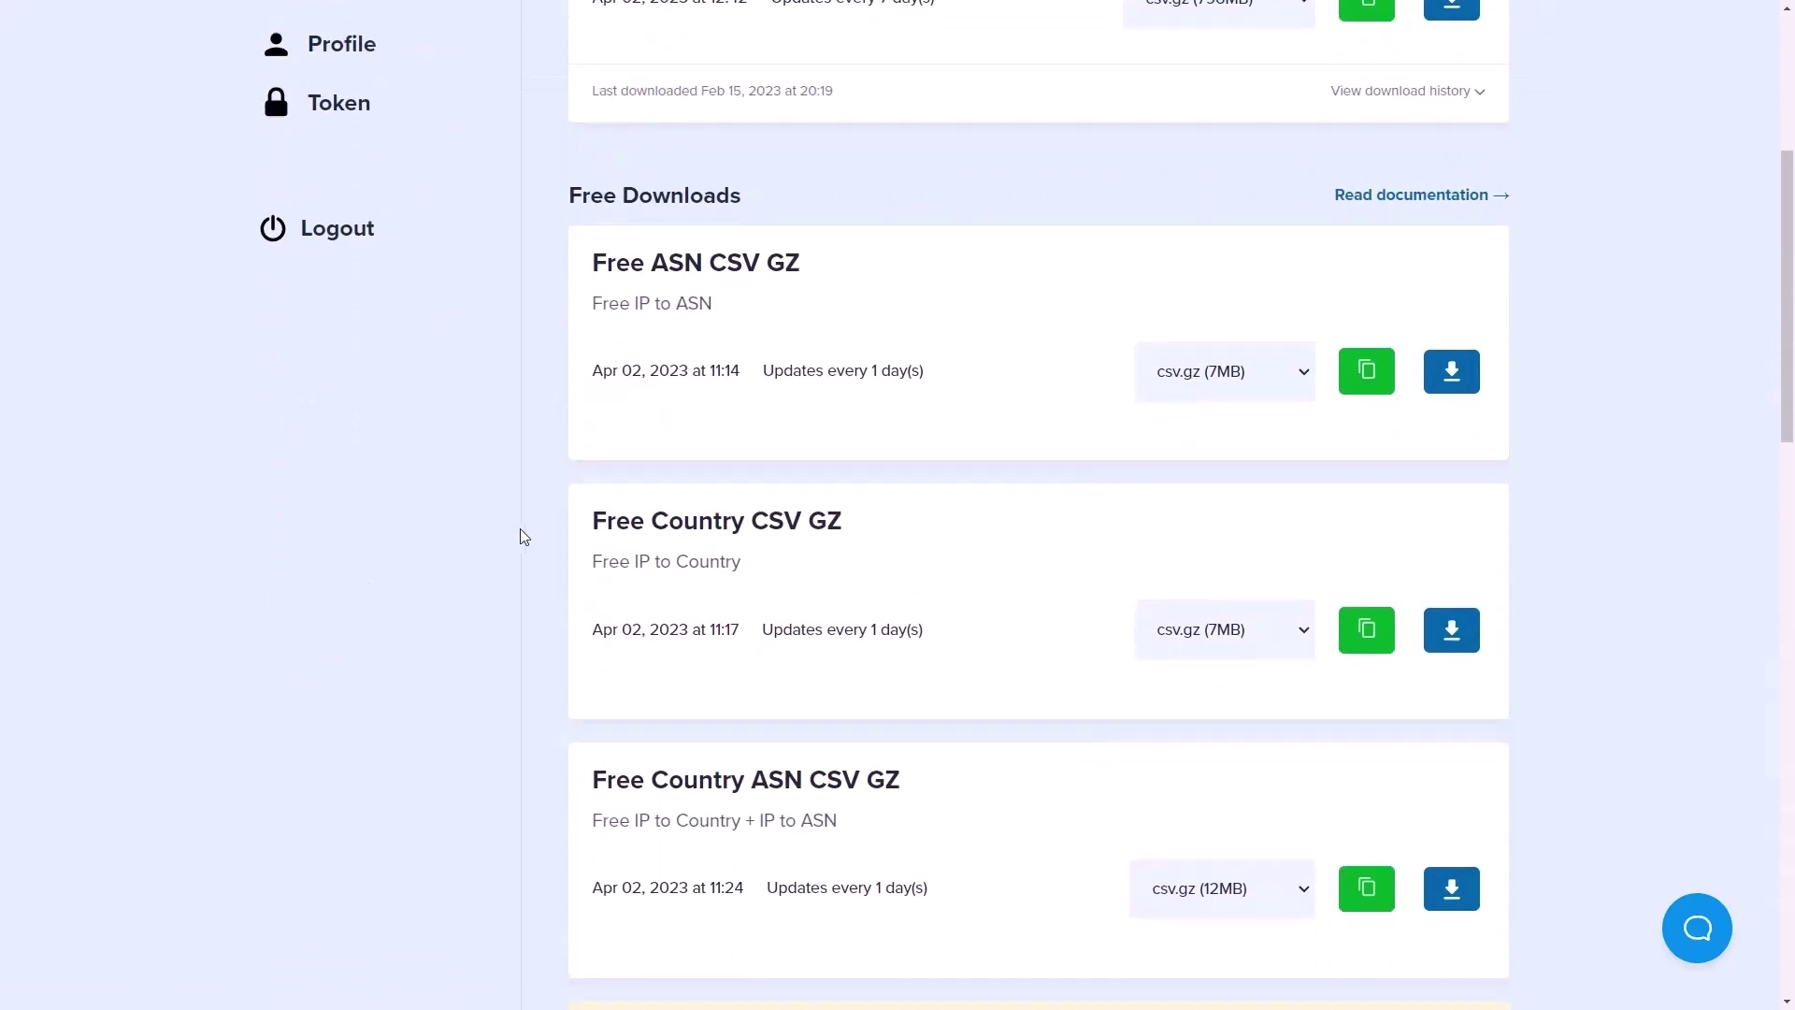
scroll(401, 552, "up", 5)
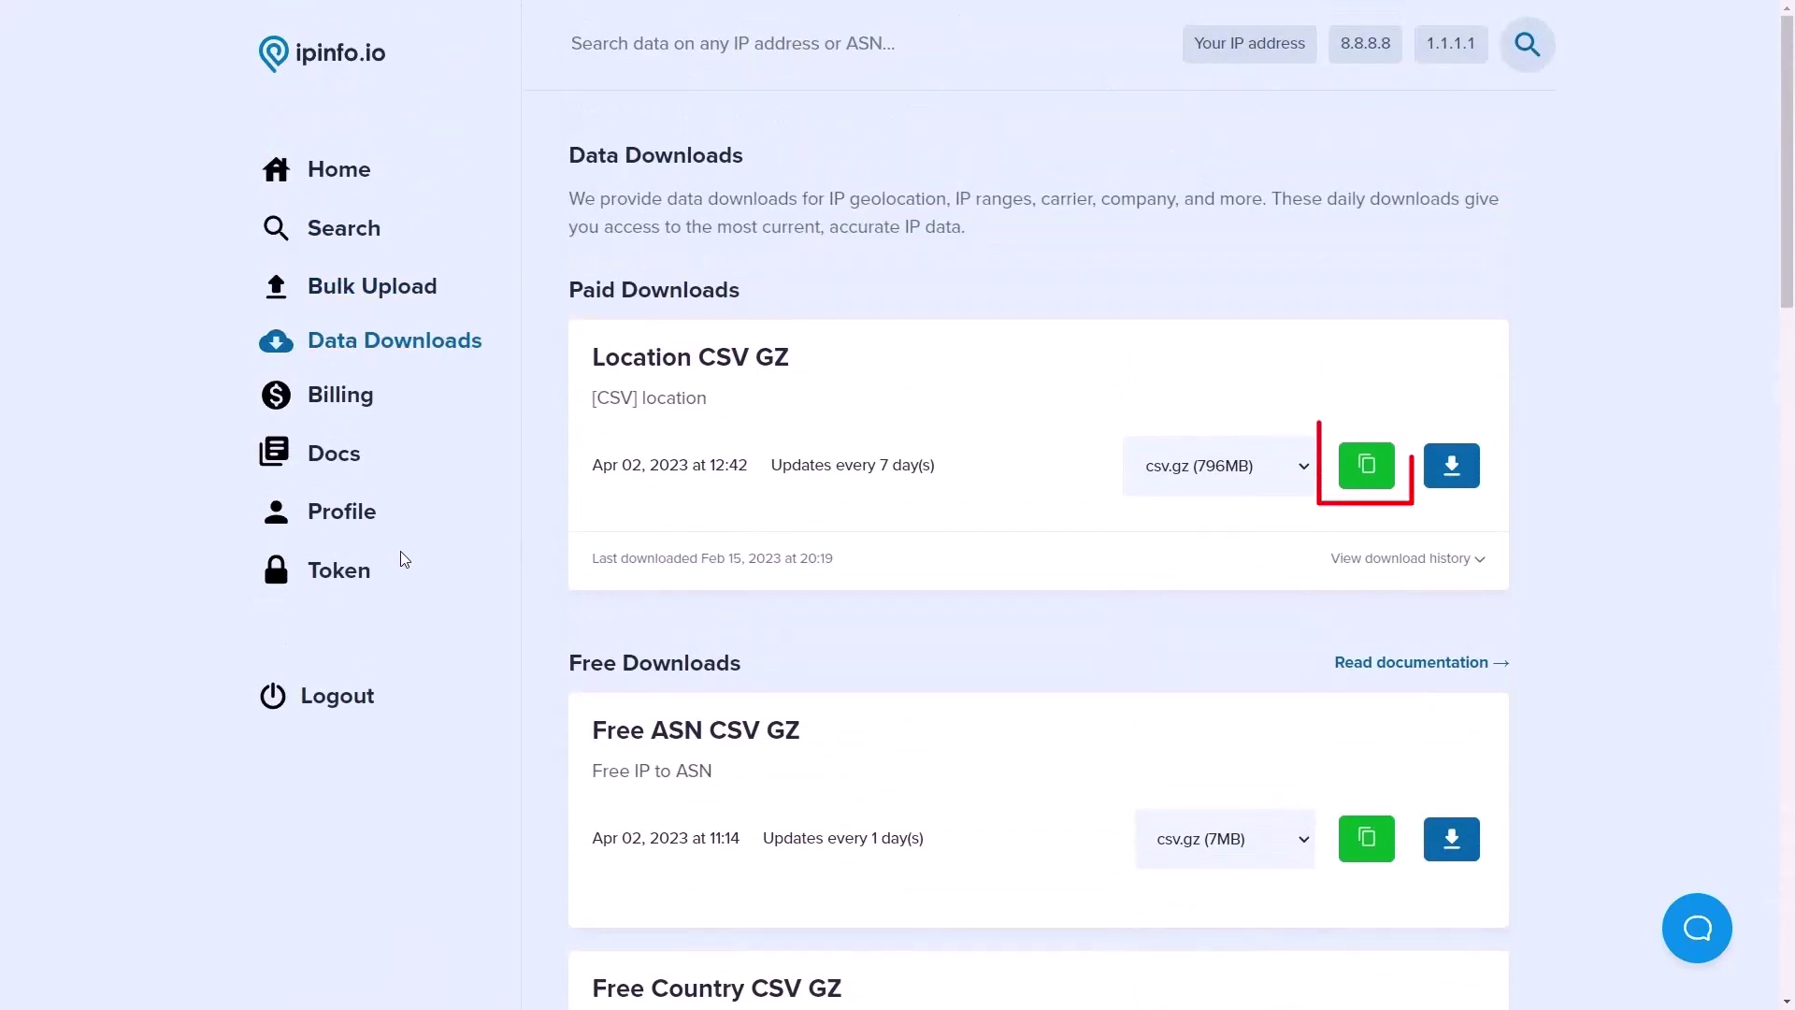
left_click(1366, 468)
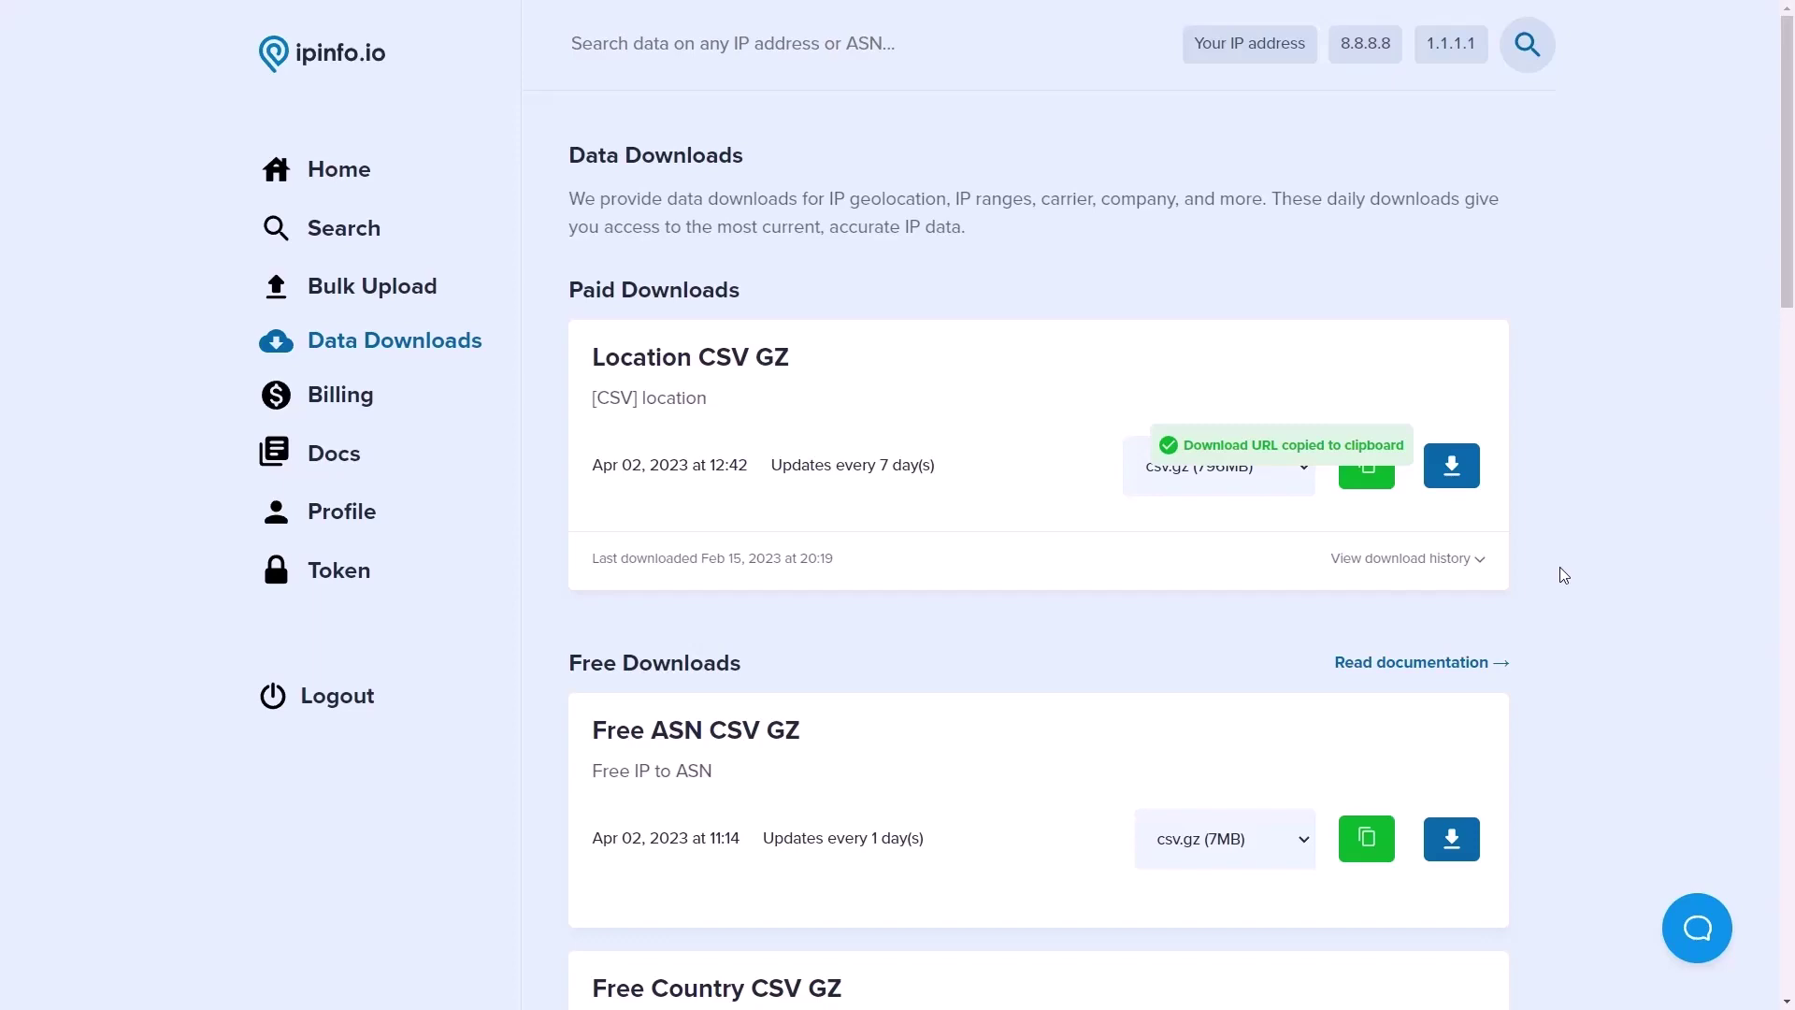
- Request a quote for the Anonymous IP Database
scroll(1578, 596, "down", 2)
scroll(1579, 597, "down", 5)
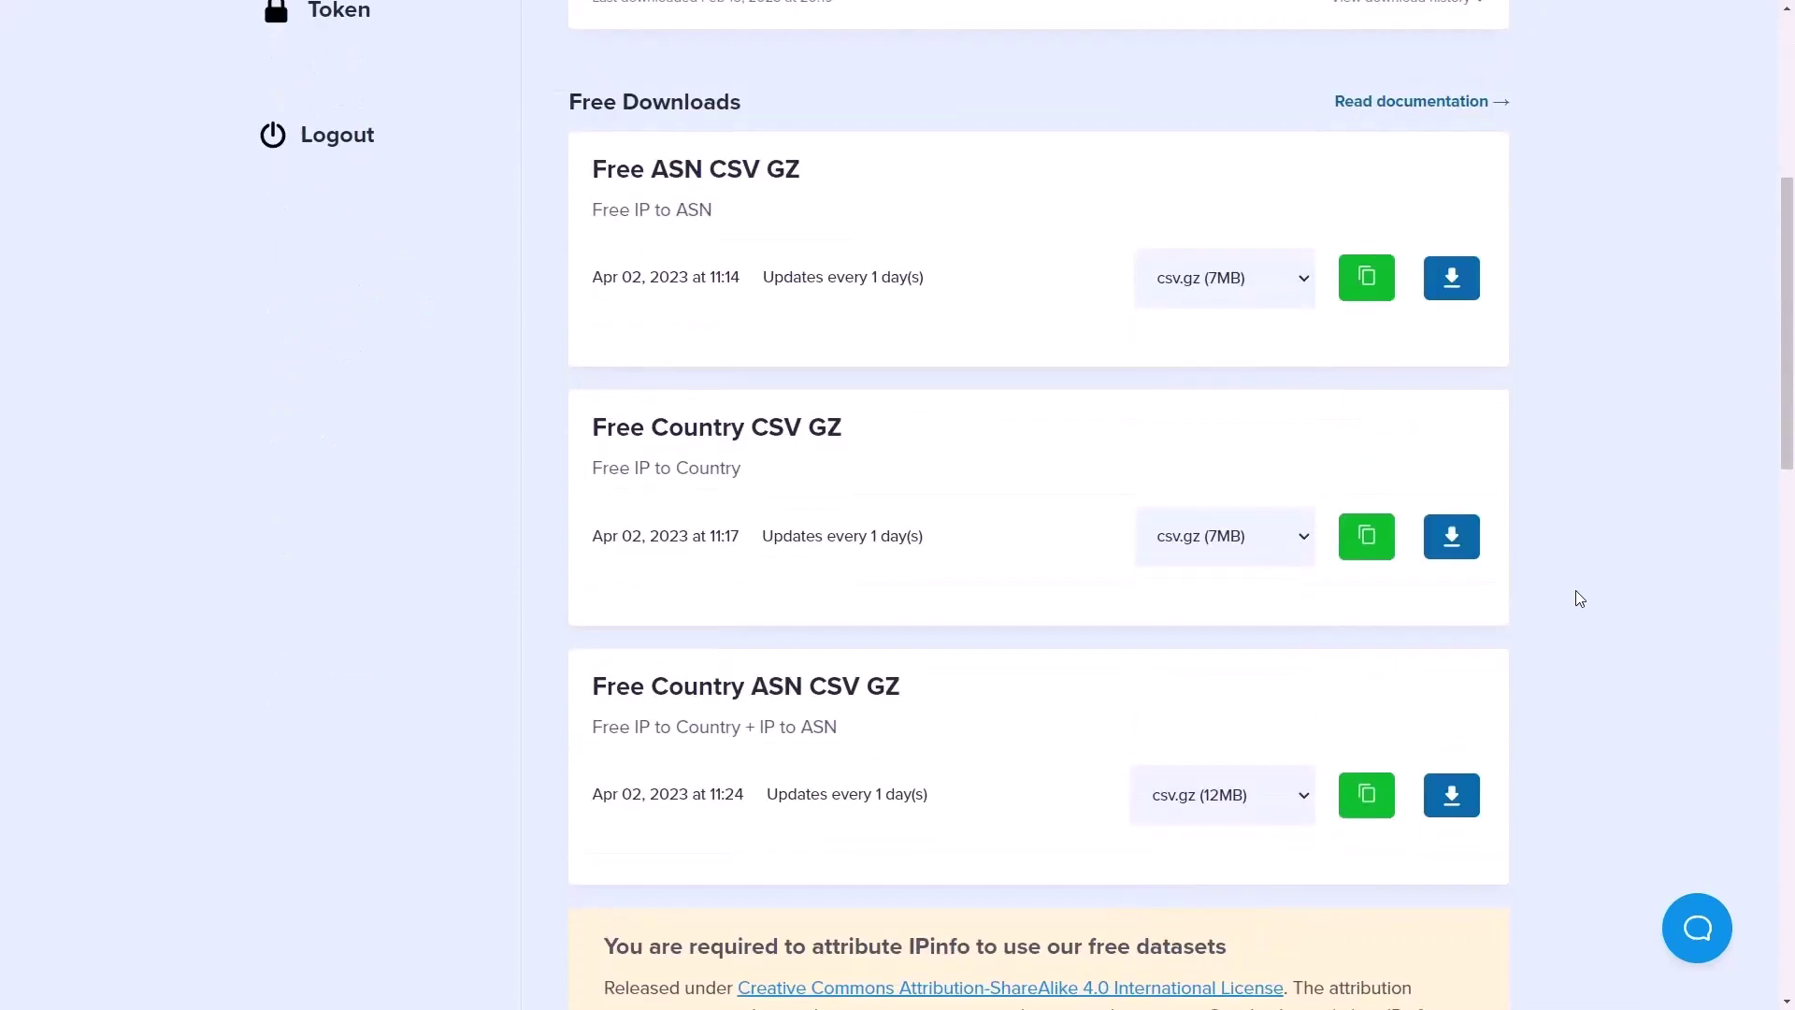
scroll(1579, 597, "down", 2)
scroll(1577, 593, "down", 3)
scroll(1576, 593, "down", 2)
scroll(1576, 593, "down", 4)
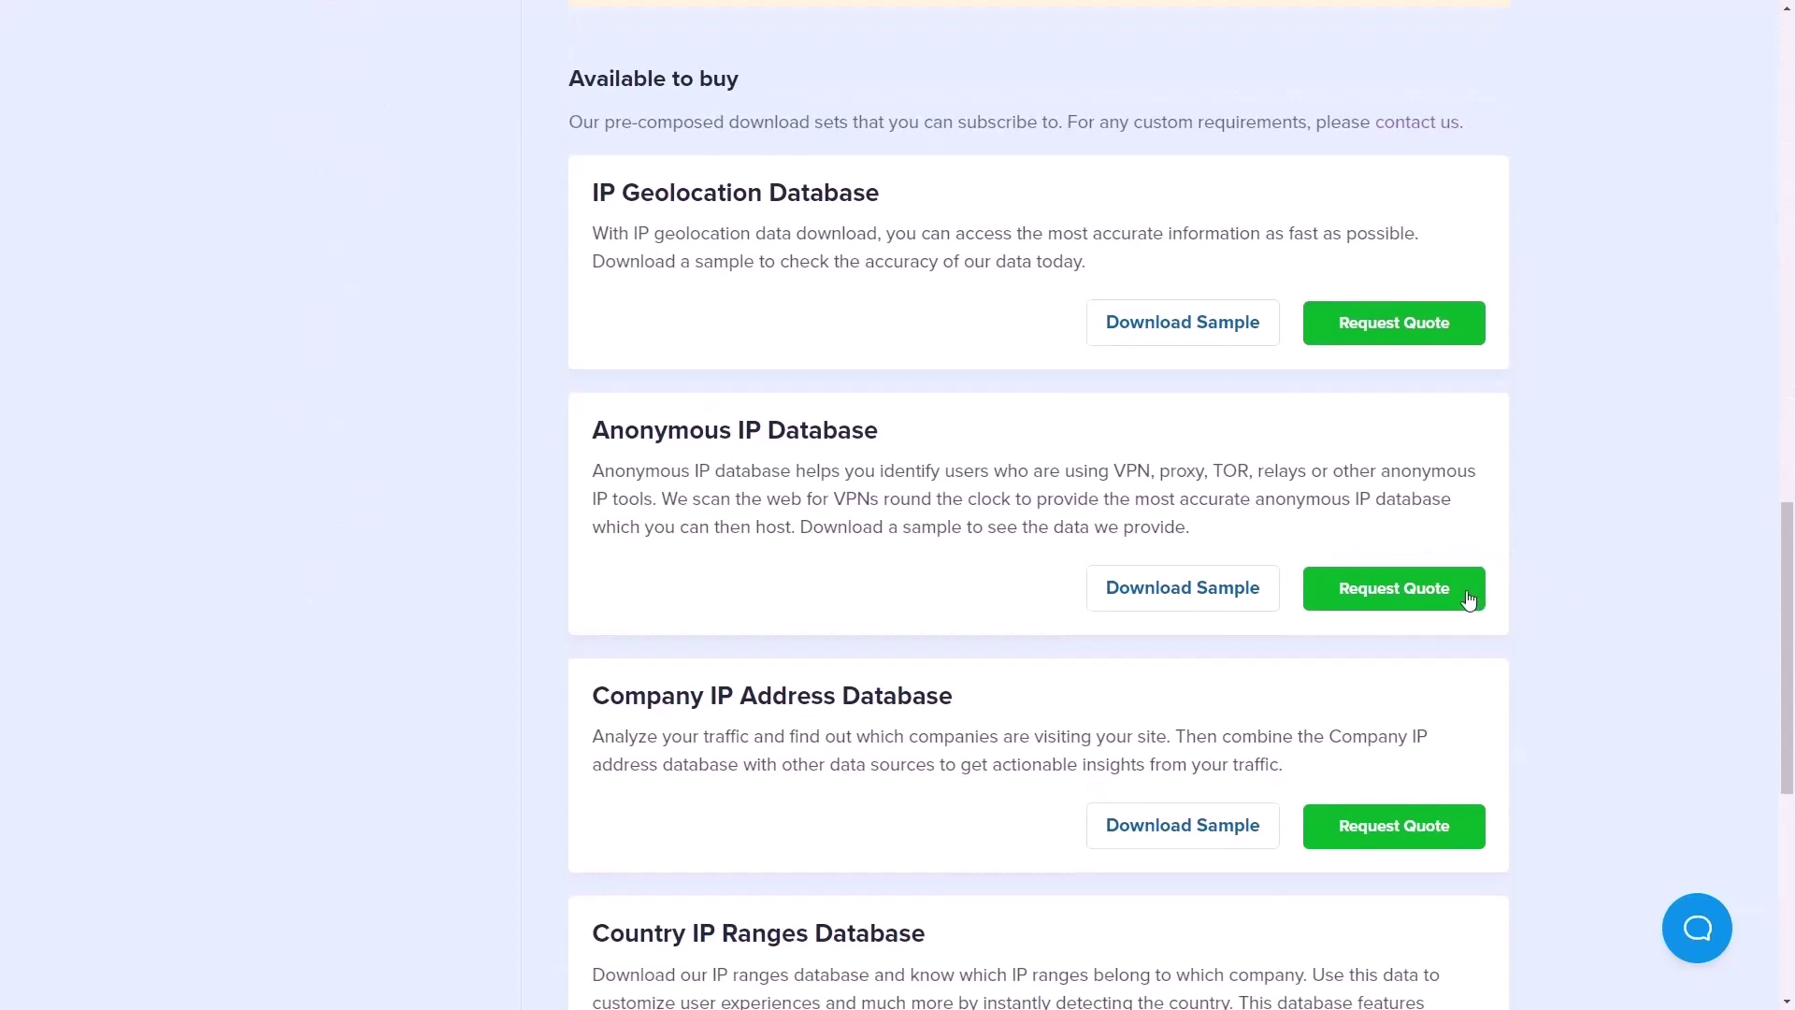
left_click(1468, 598)
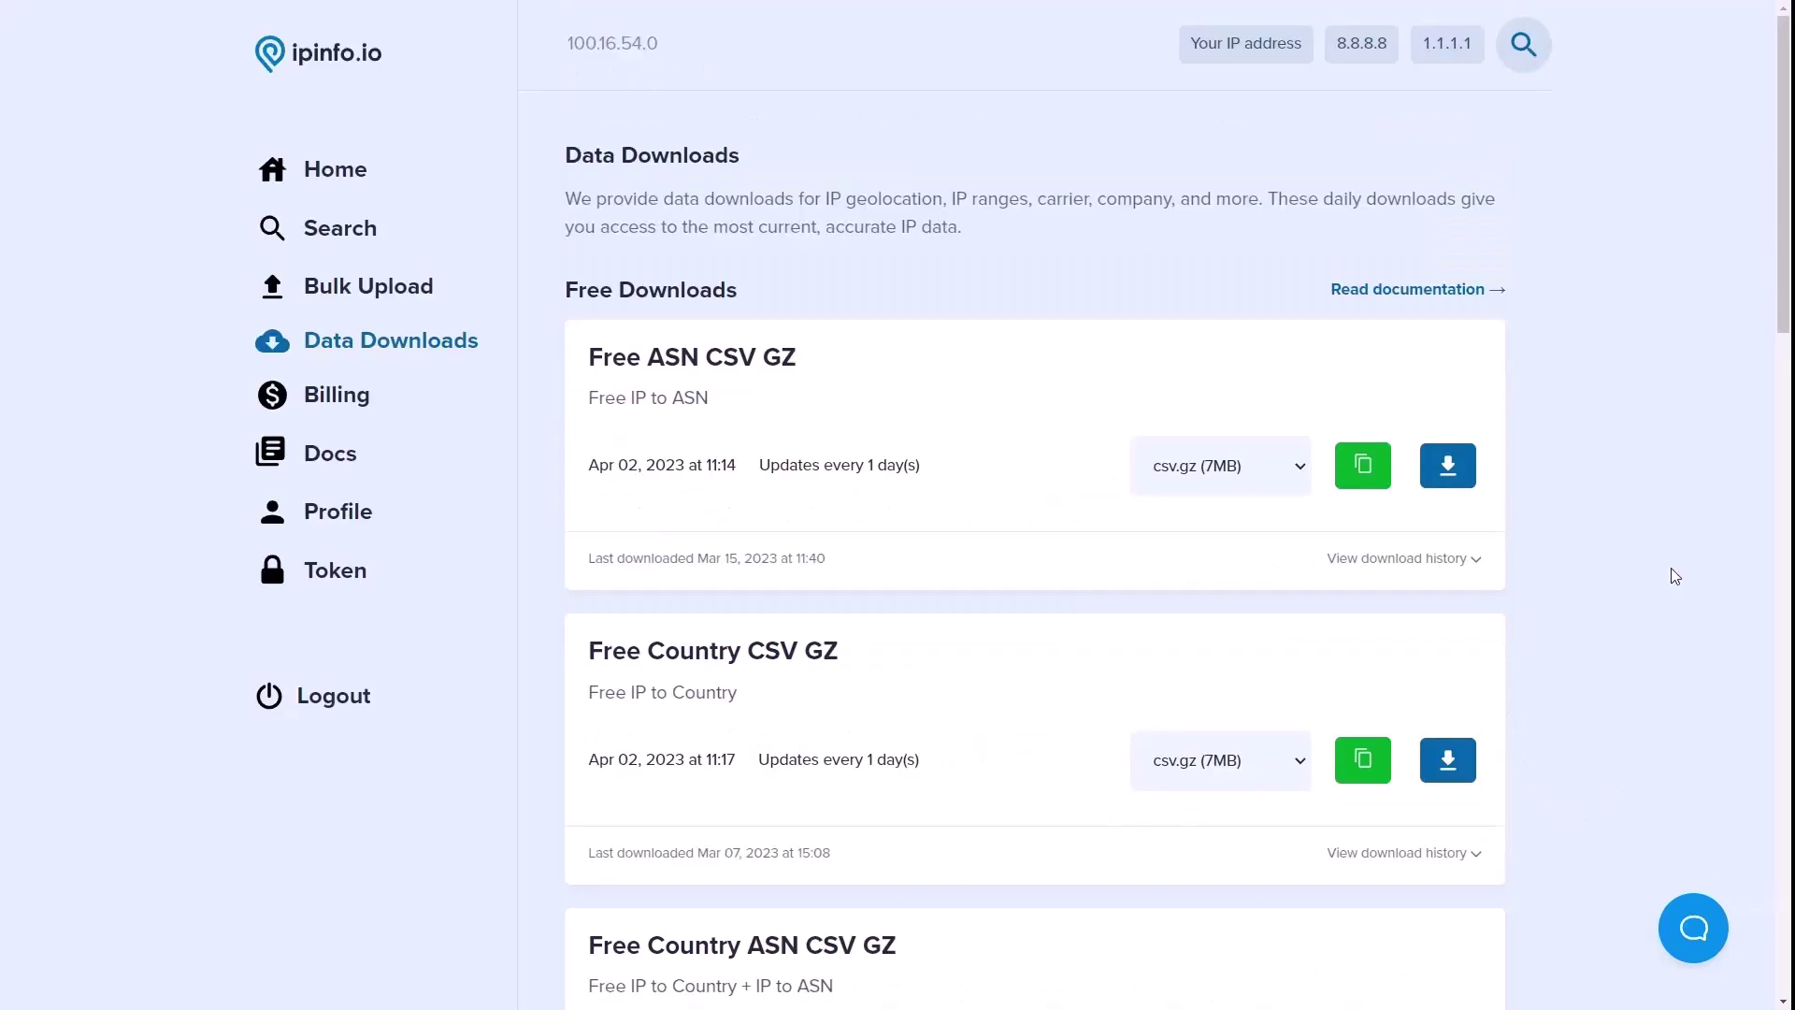
- Open the Docs' Database Download getting-started guide and read down to Option 2: cURL
left_click(323, 456)
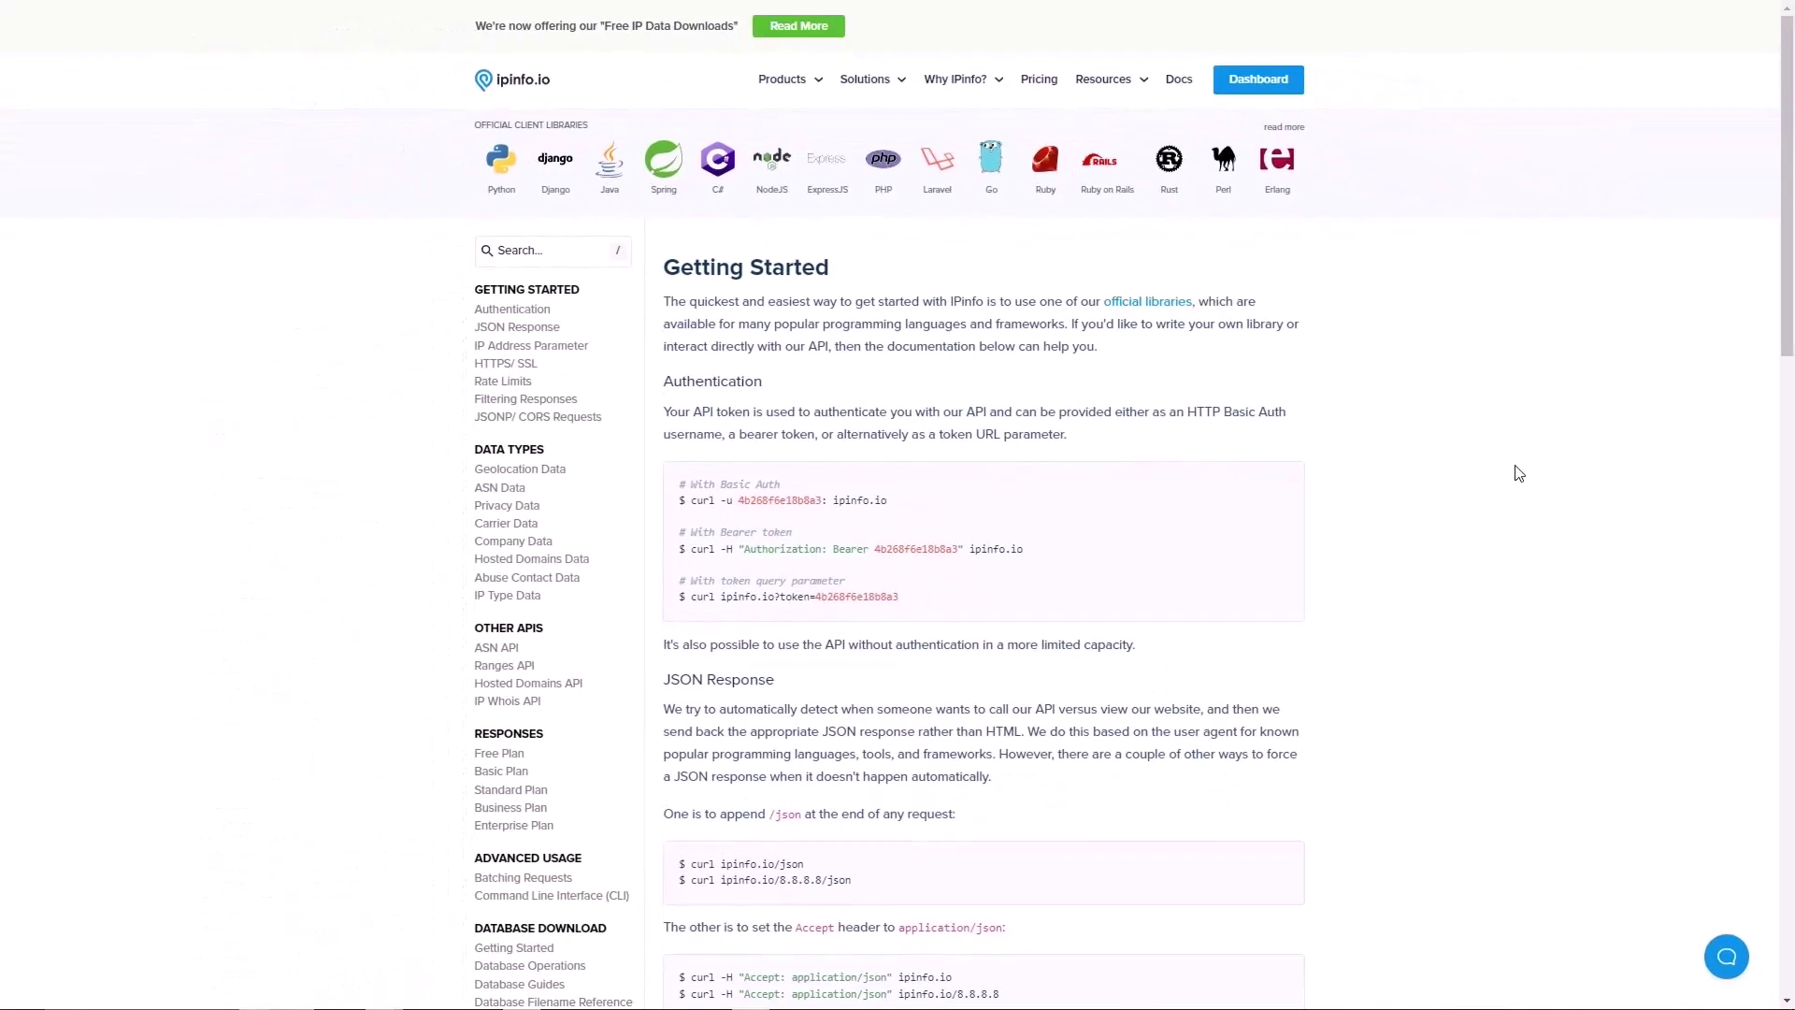
scroll(1519, 473, "down", 4)
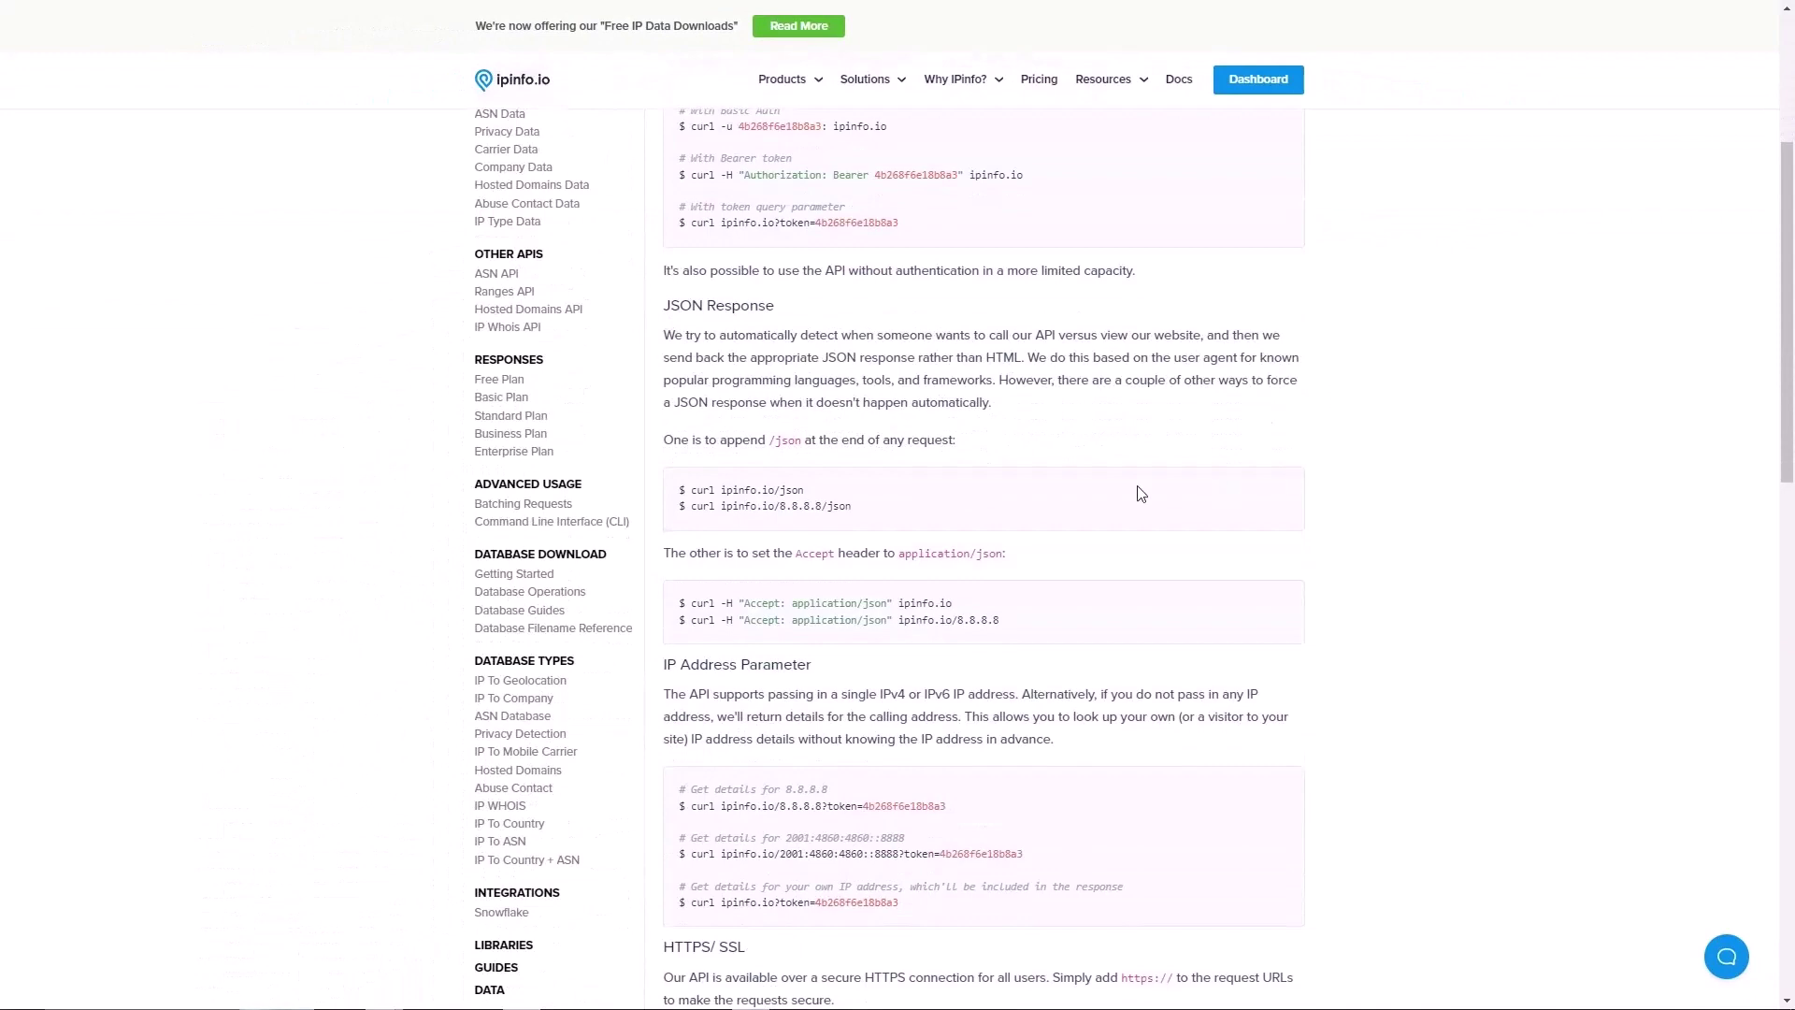
left_click(588, 566)
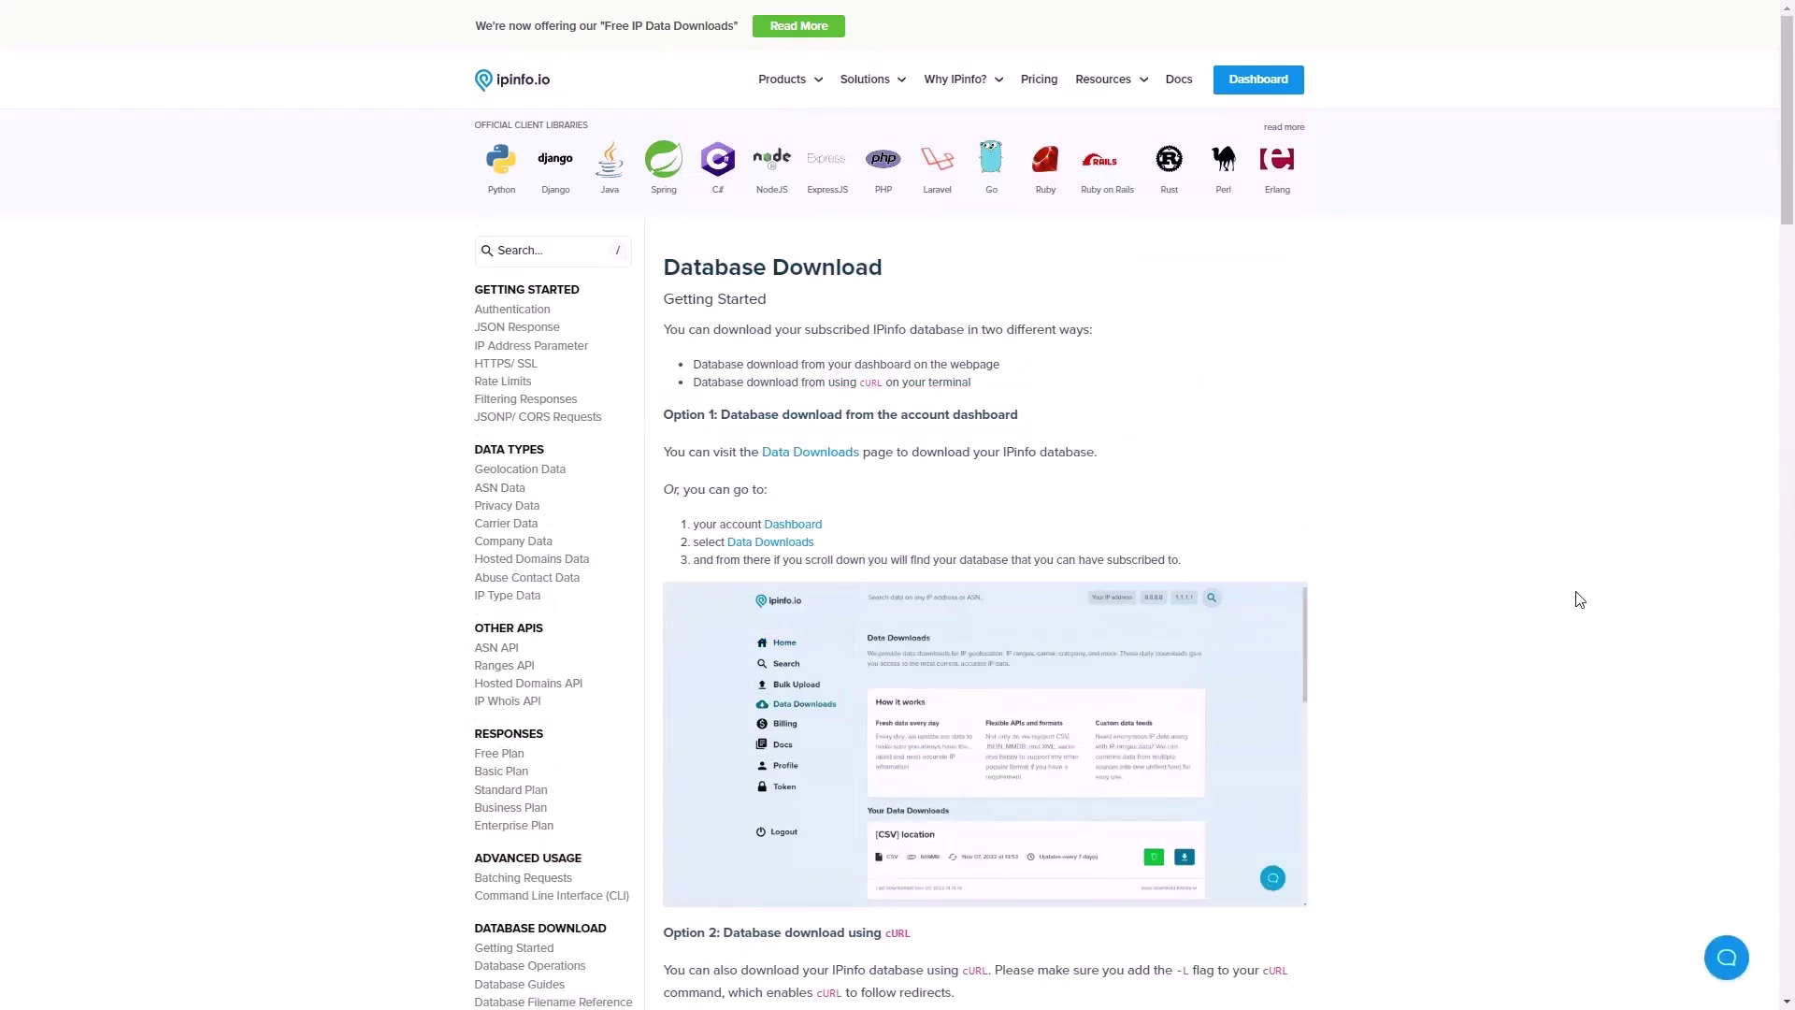
scroll(1579, 600, "down", 3)
scroll(1579, 600, "down", 3)
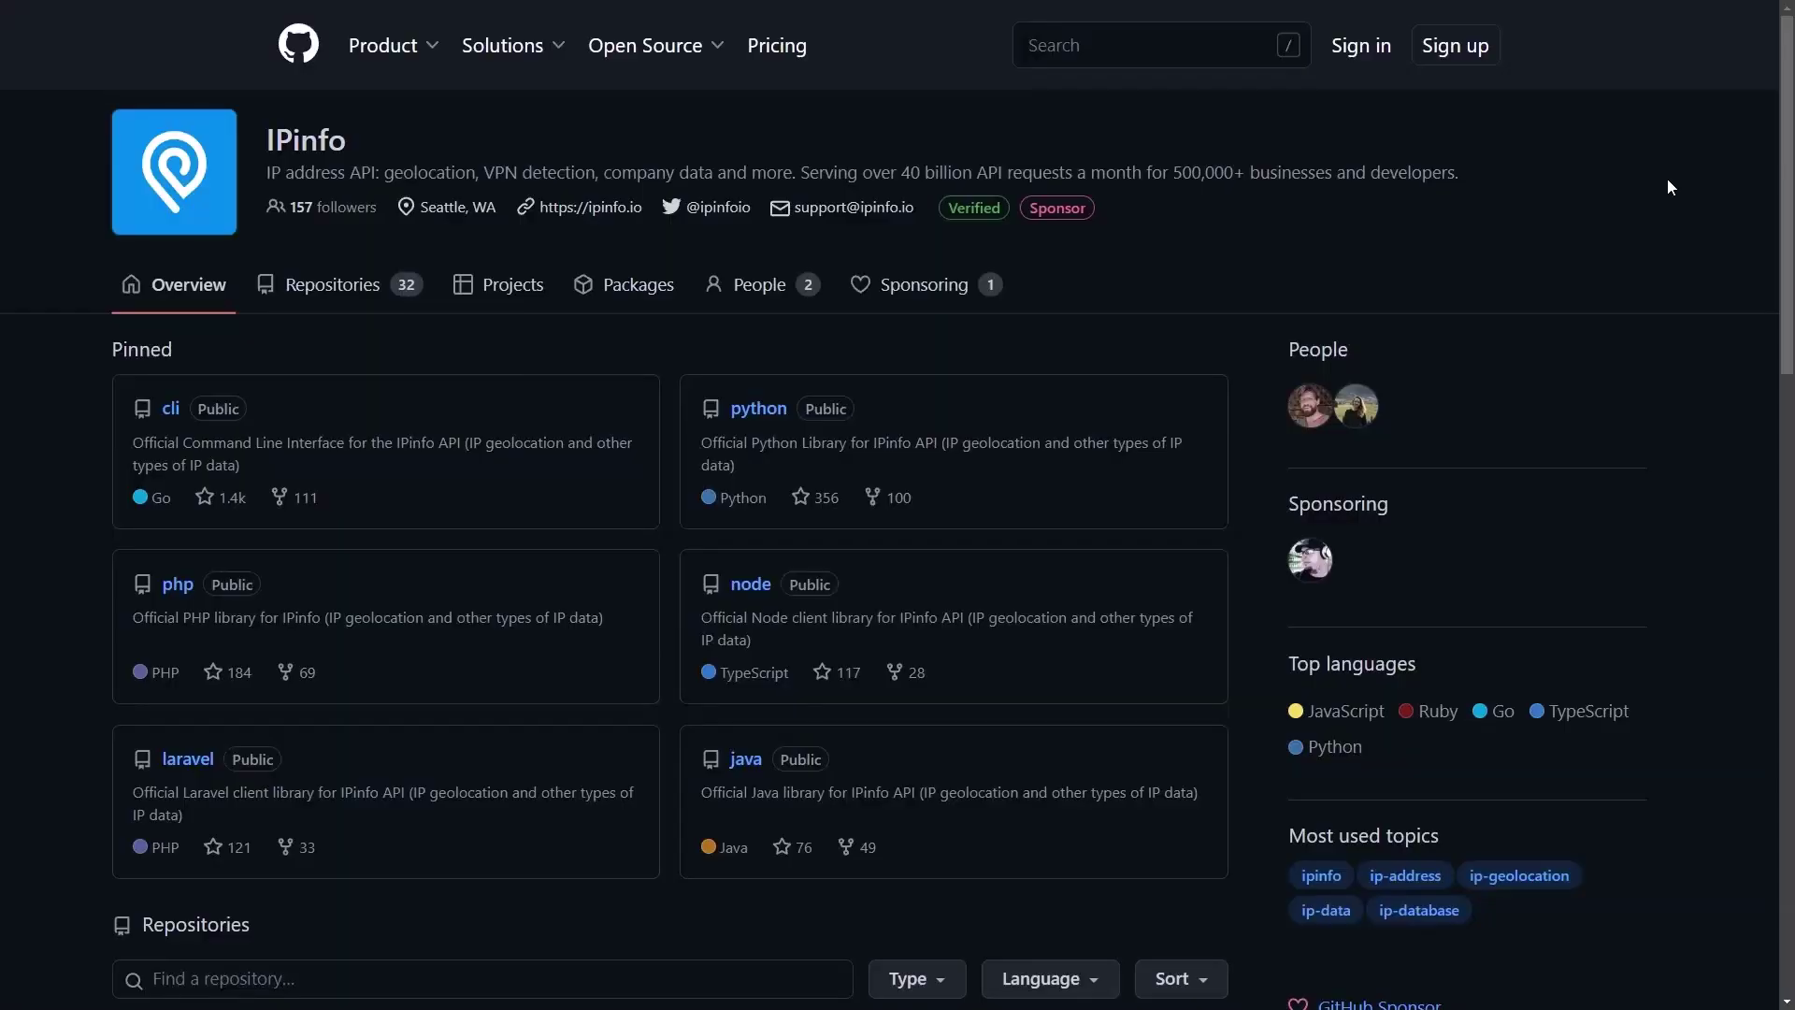
scroll(1670, 187, "down", 1)
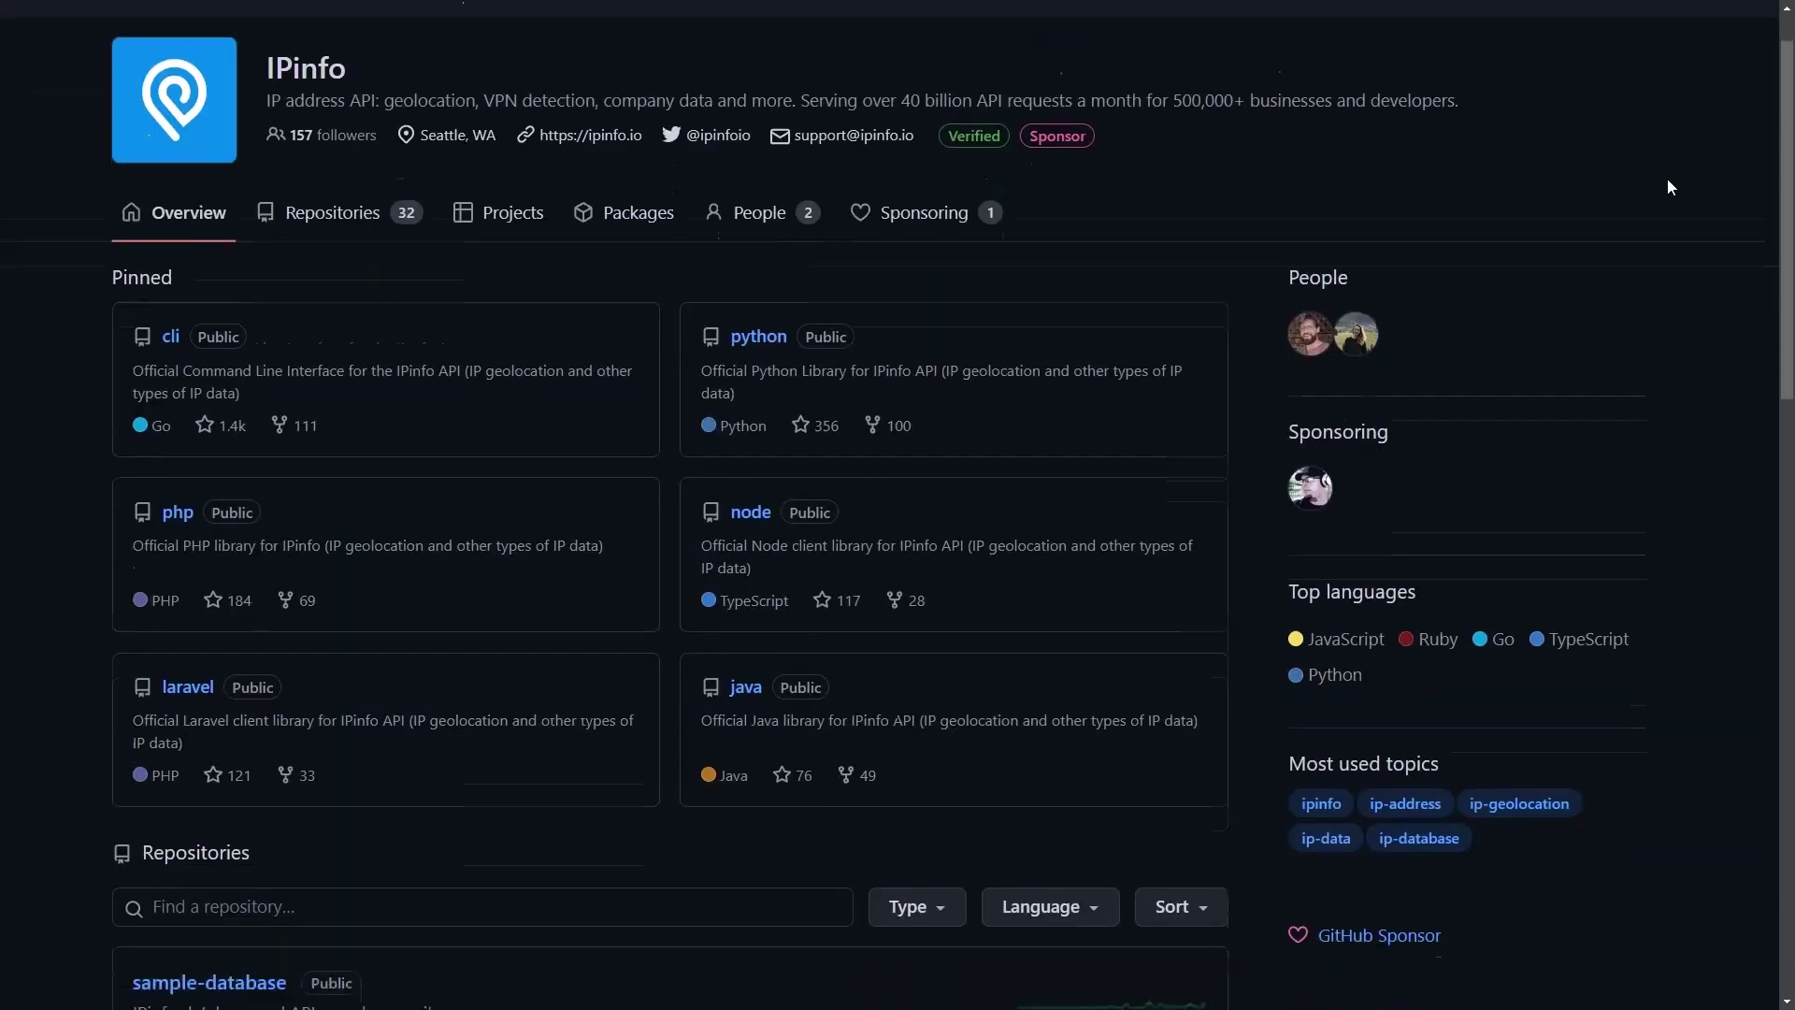
scroll(1670, 188, "down", 5)
scroll(1670, 187, "down", 2)
scroll(1671, 187, "down", 2)
scroll(1670, 187, "down", 1)
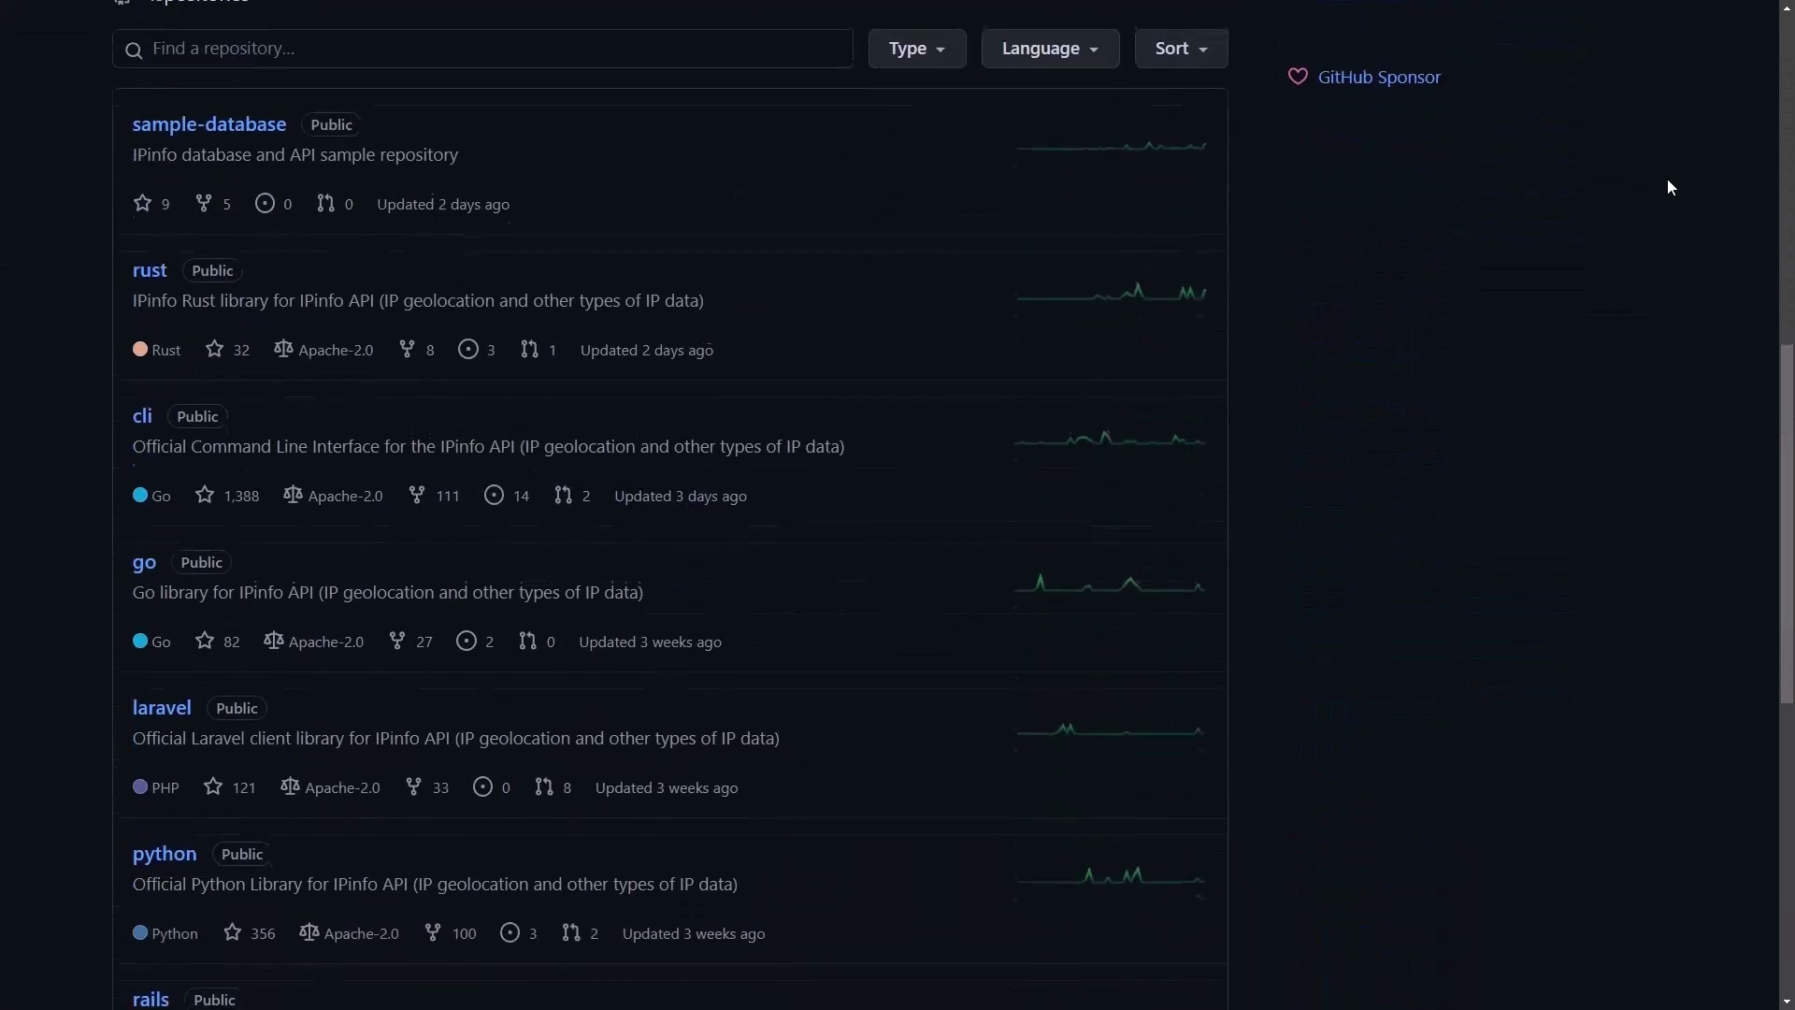
scroll(1670, 187, "down", 2)
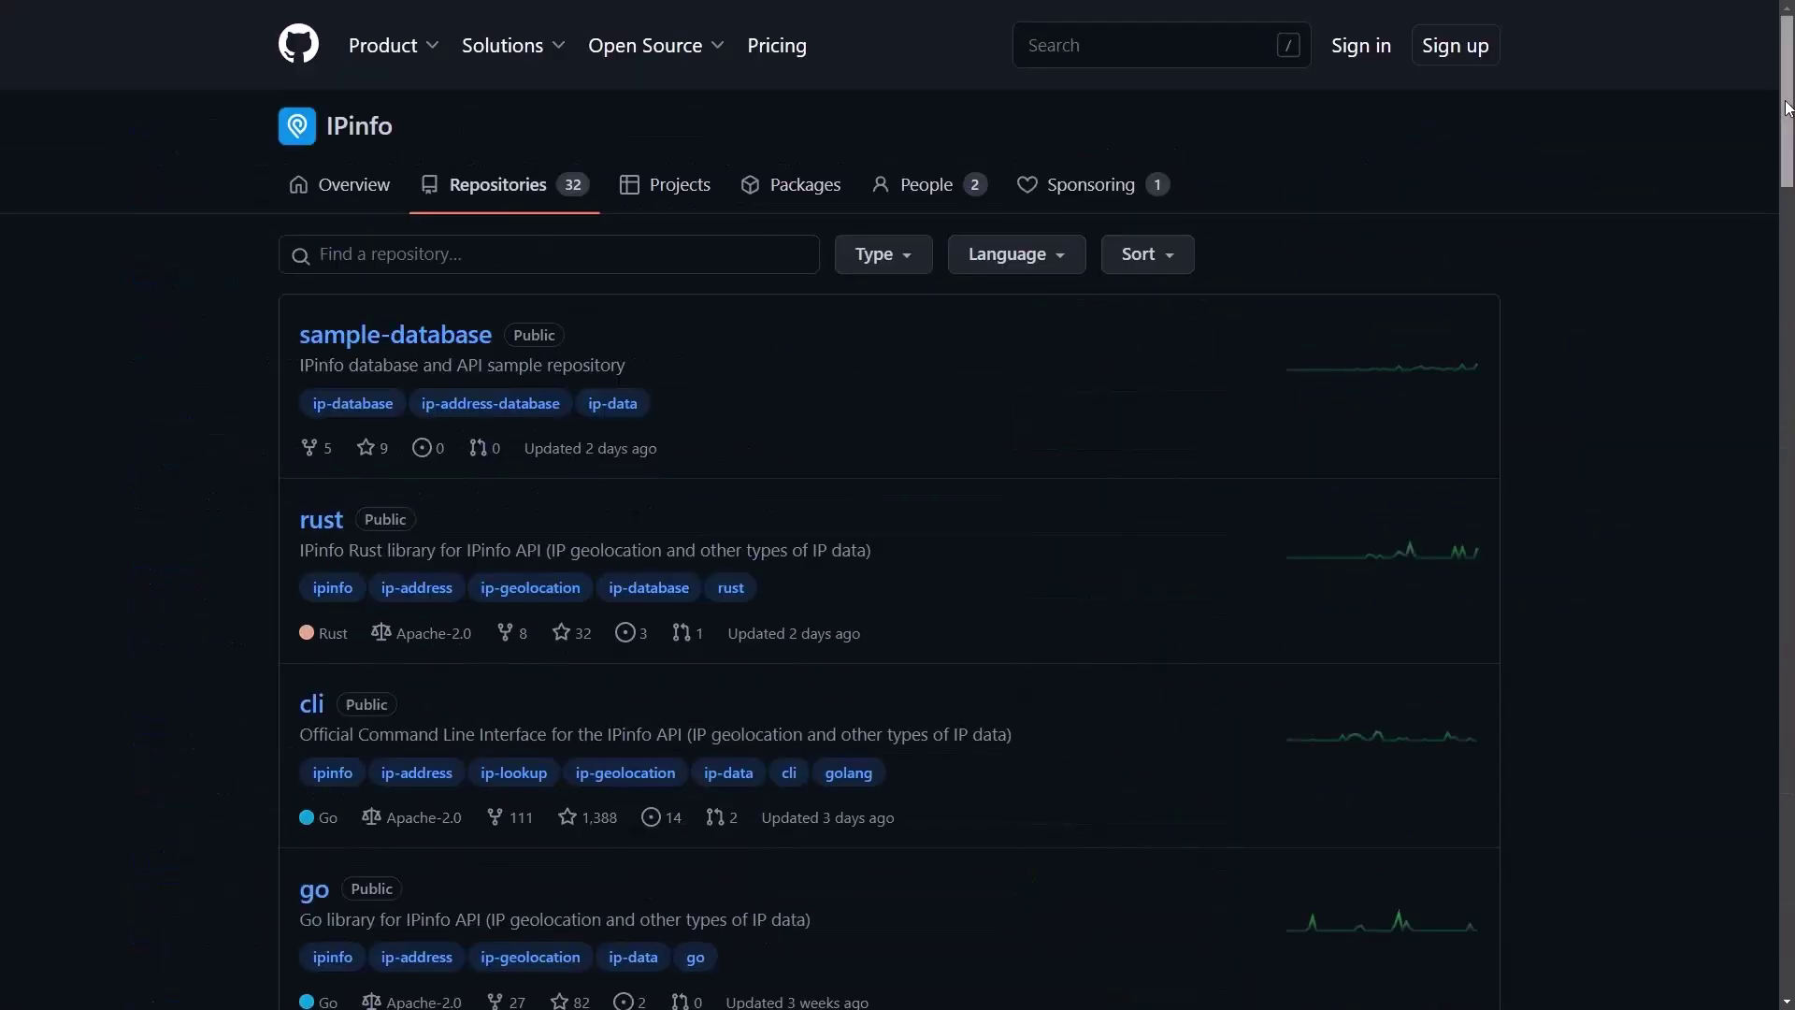
scroll(1786, 107, "down", 1)
scroll(1786, 107, "down", 3)
scroll(1786, 108, "down", 4)
scroll(898, 505, "down", 3)
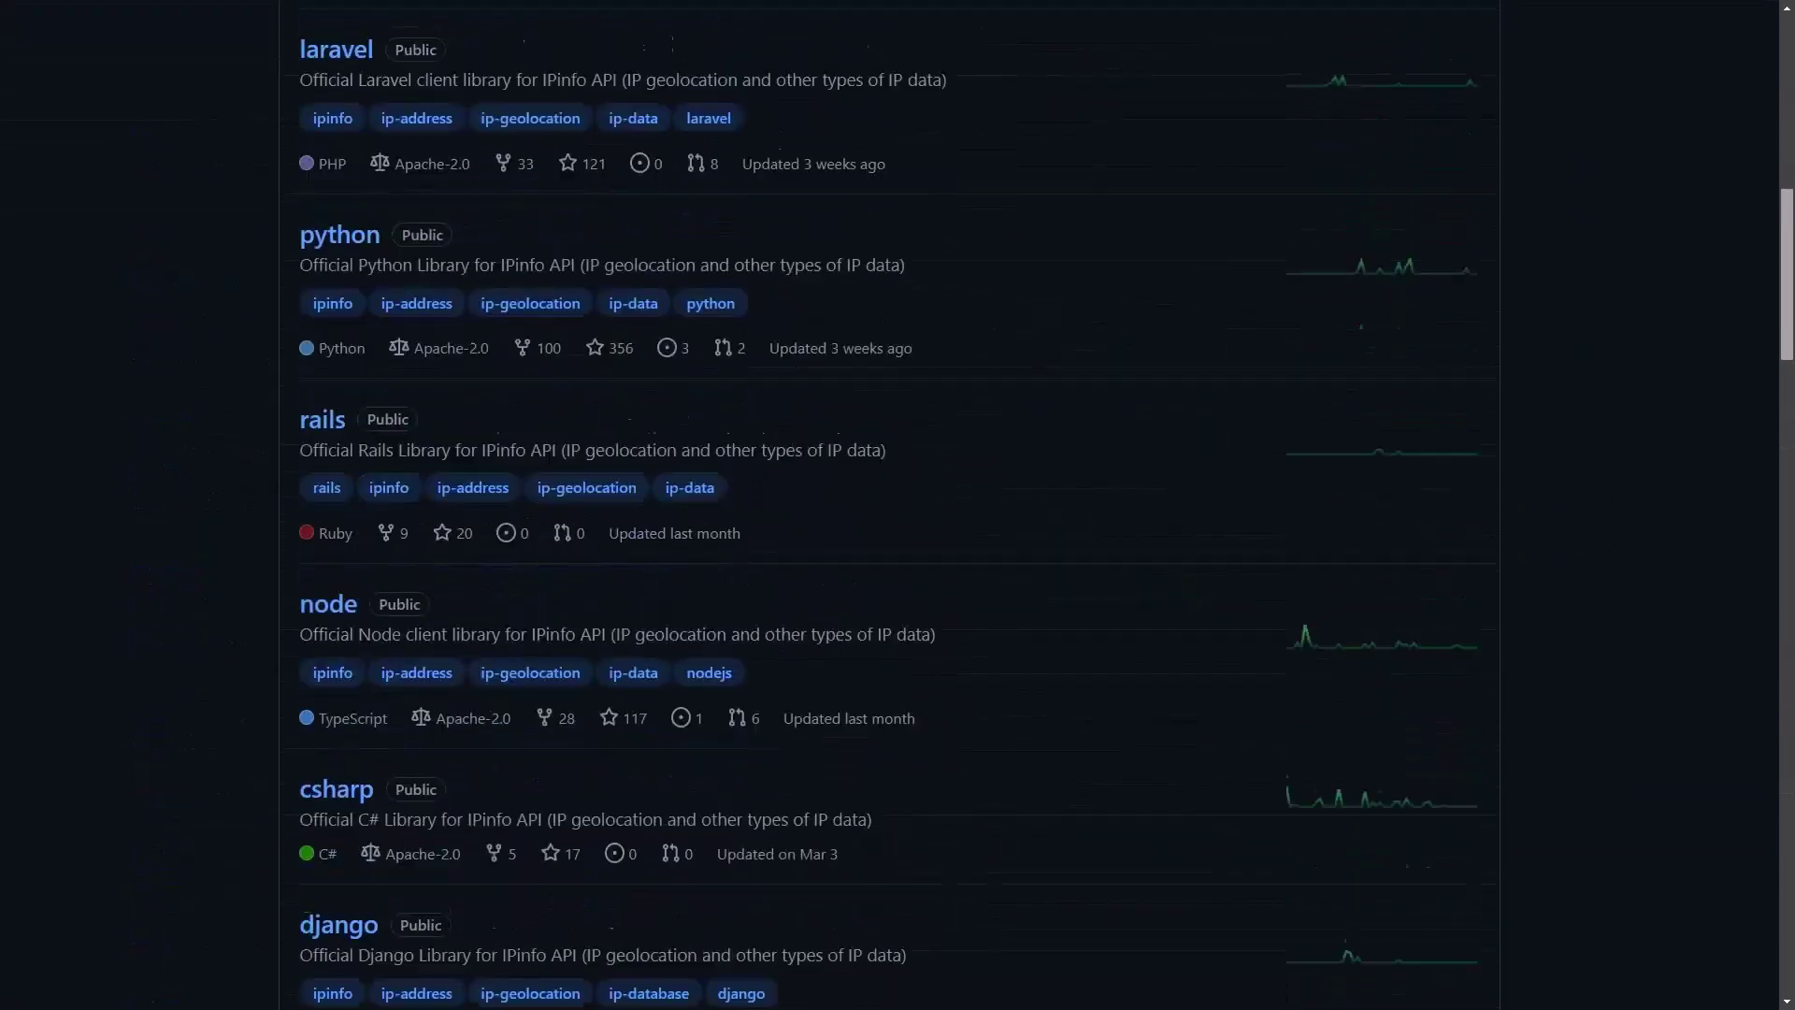
scroll(897, 505, "down", 2)
scroll(897, 505, "down", 3)
scroll(898, 505, "down", 2)
scroll(897, 505, "down", 4)
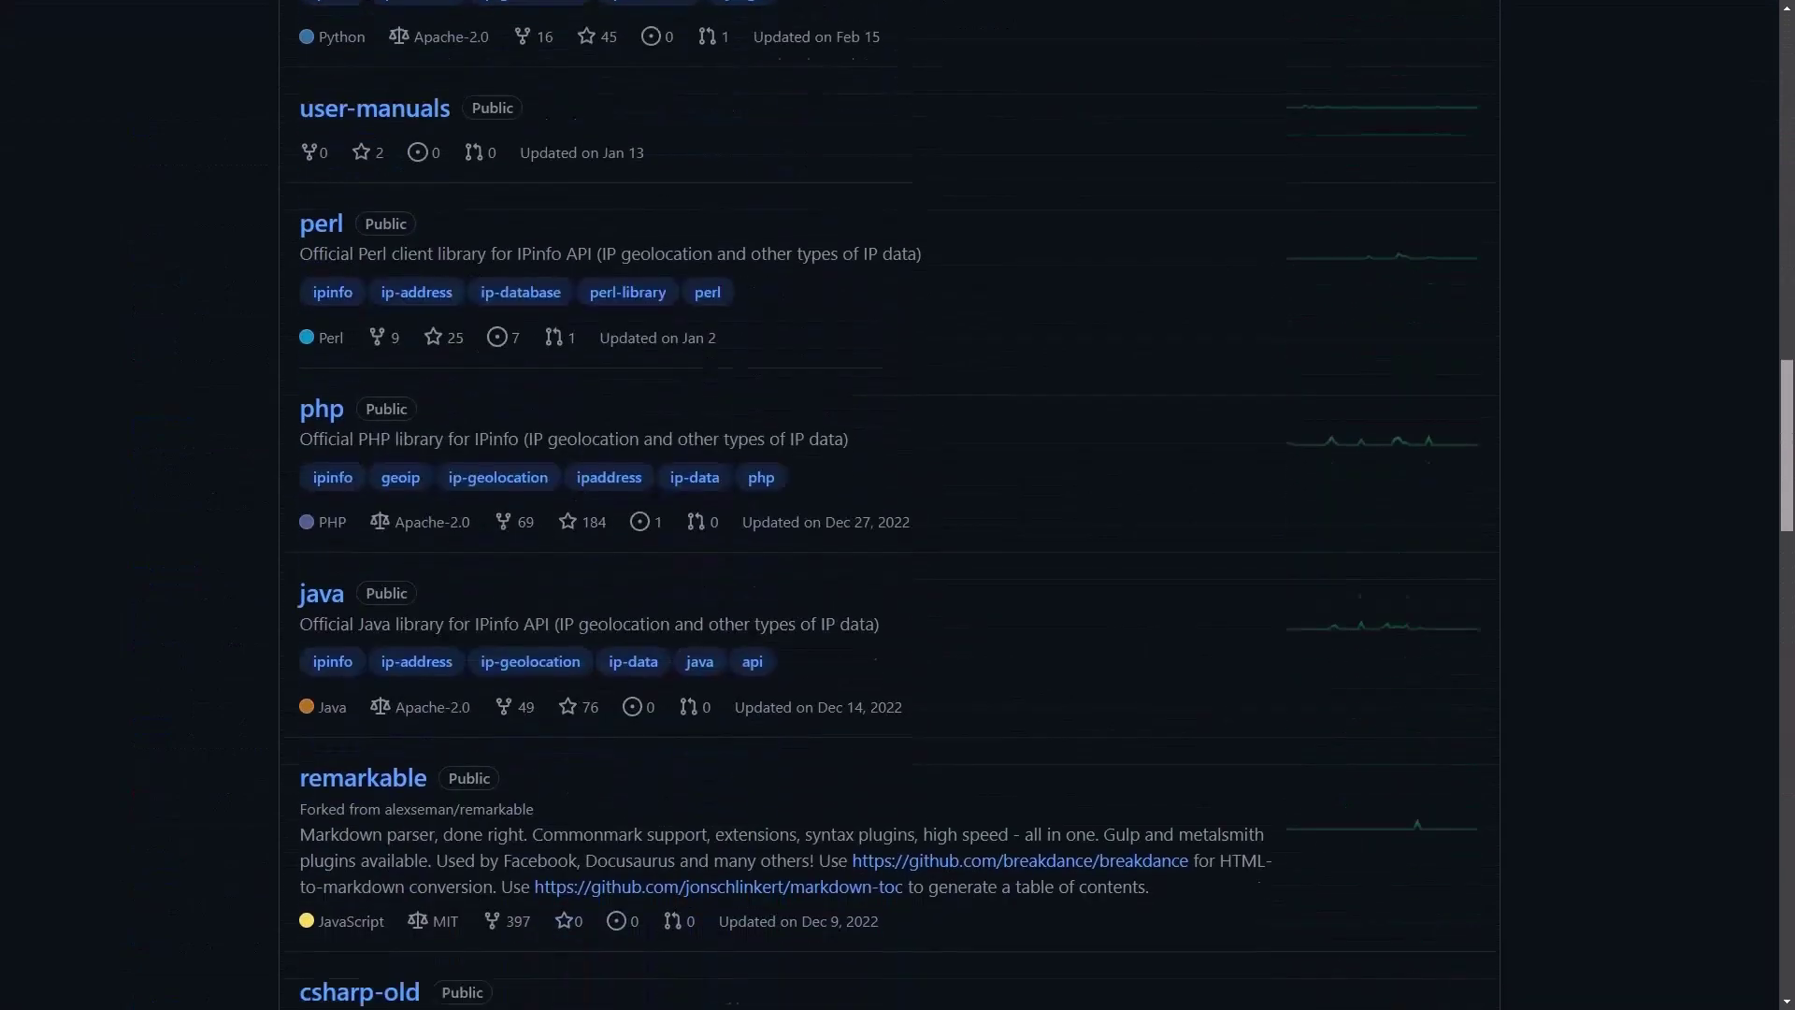
scroll(897, 505, "down", 4)
scroll(897, 505, "down", 3)
scroll(897, 505, "down", 4)
scroll(898, 505, "down", 3)
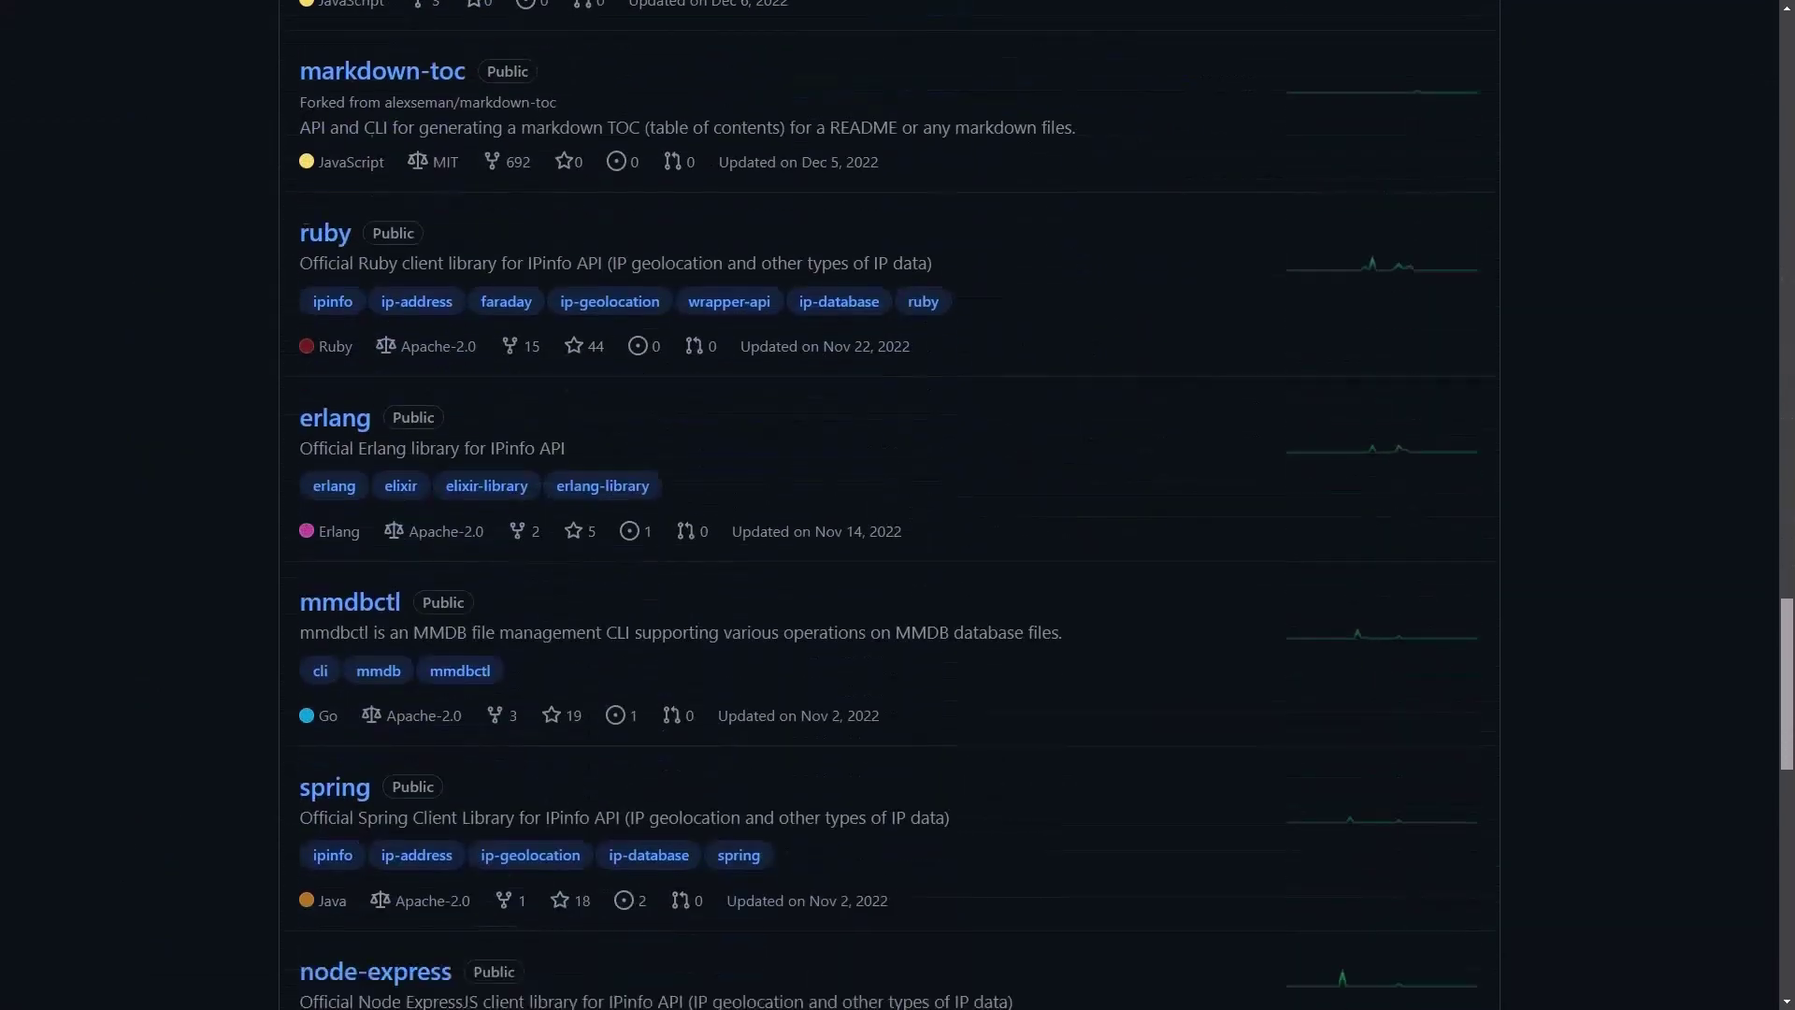
scroll(898, 505, "down", 3)
scroll(897, 505, "down", 3)
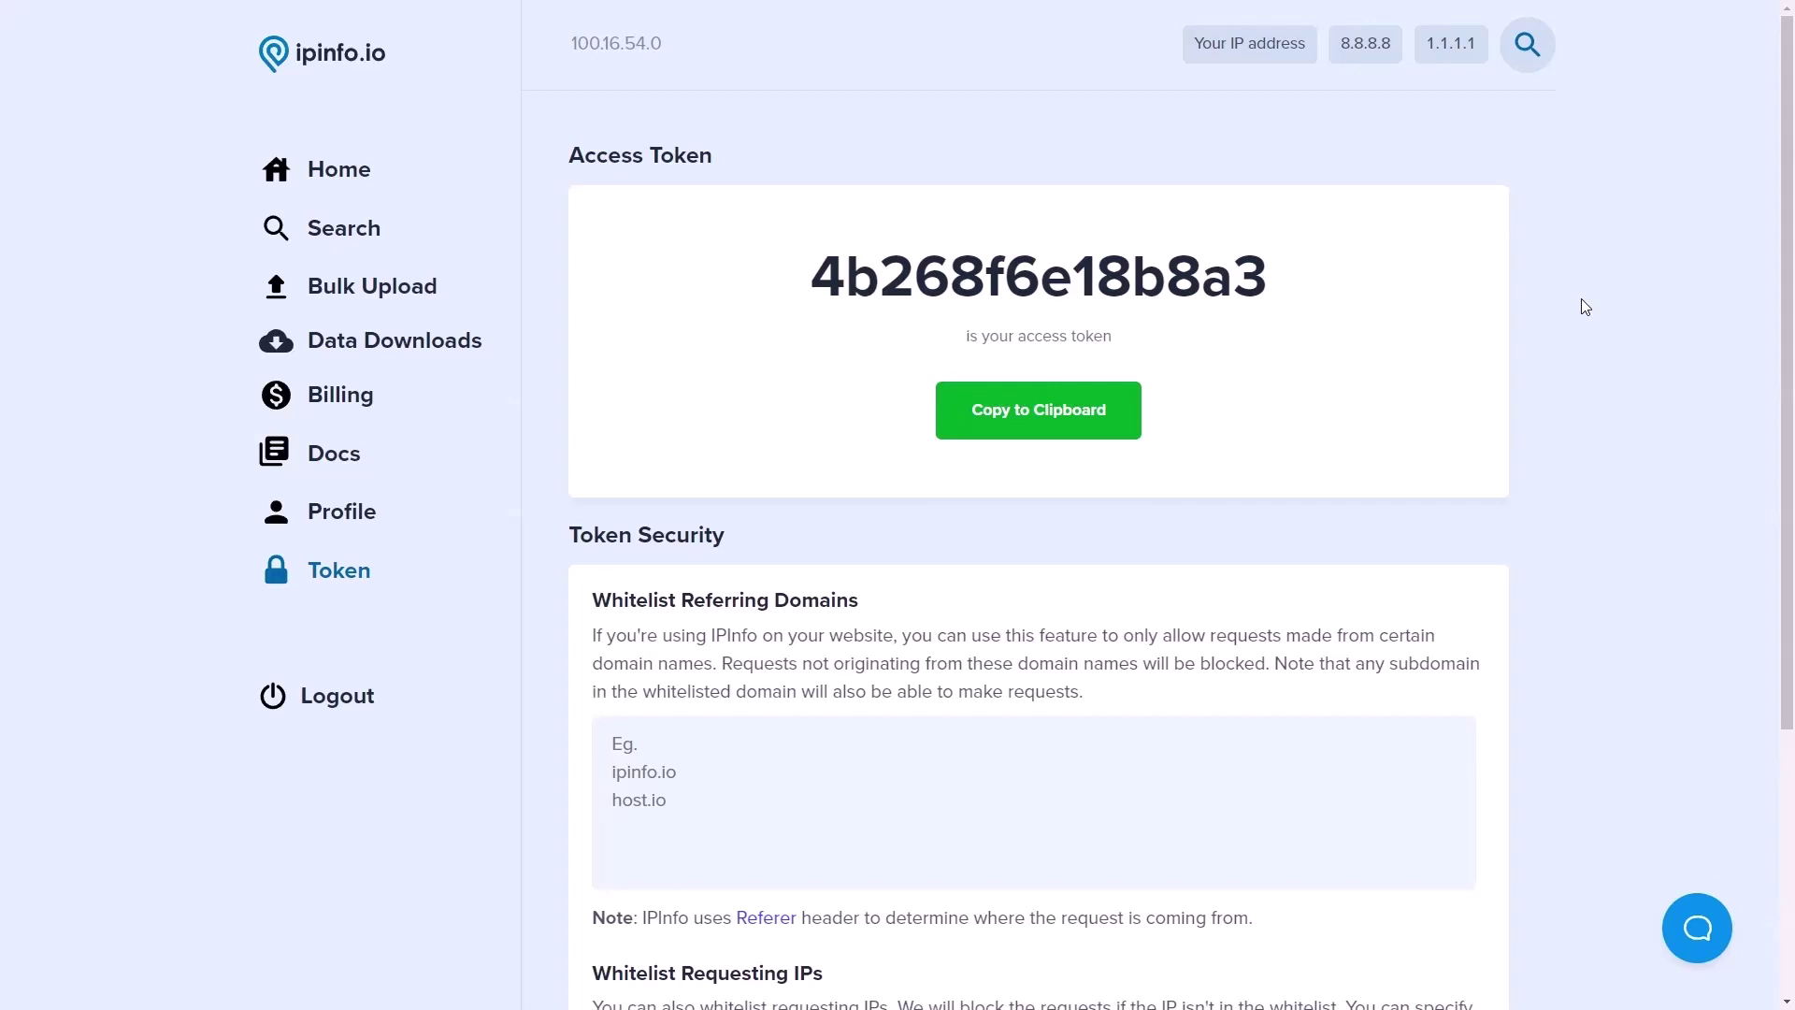
- Scroll the Token page down to the empty domain and IP whitelist fields and back up
scroll(1585, 307, "down", 2)
scroll(1585, 307, "down", 2)
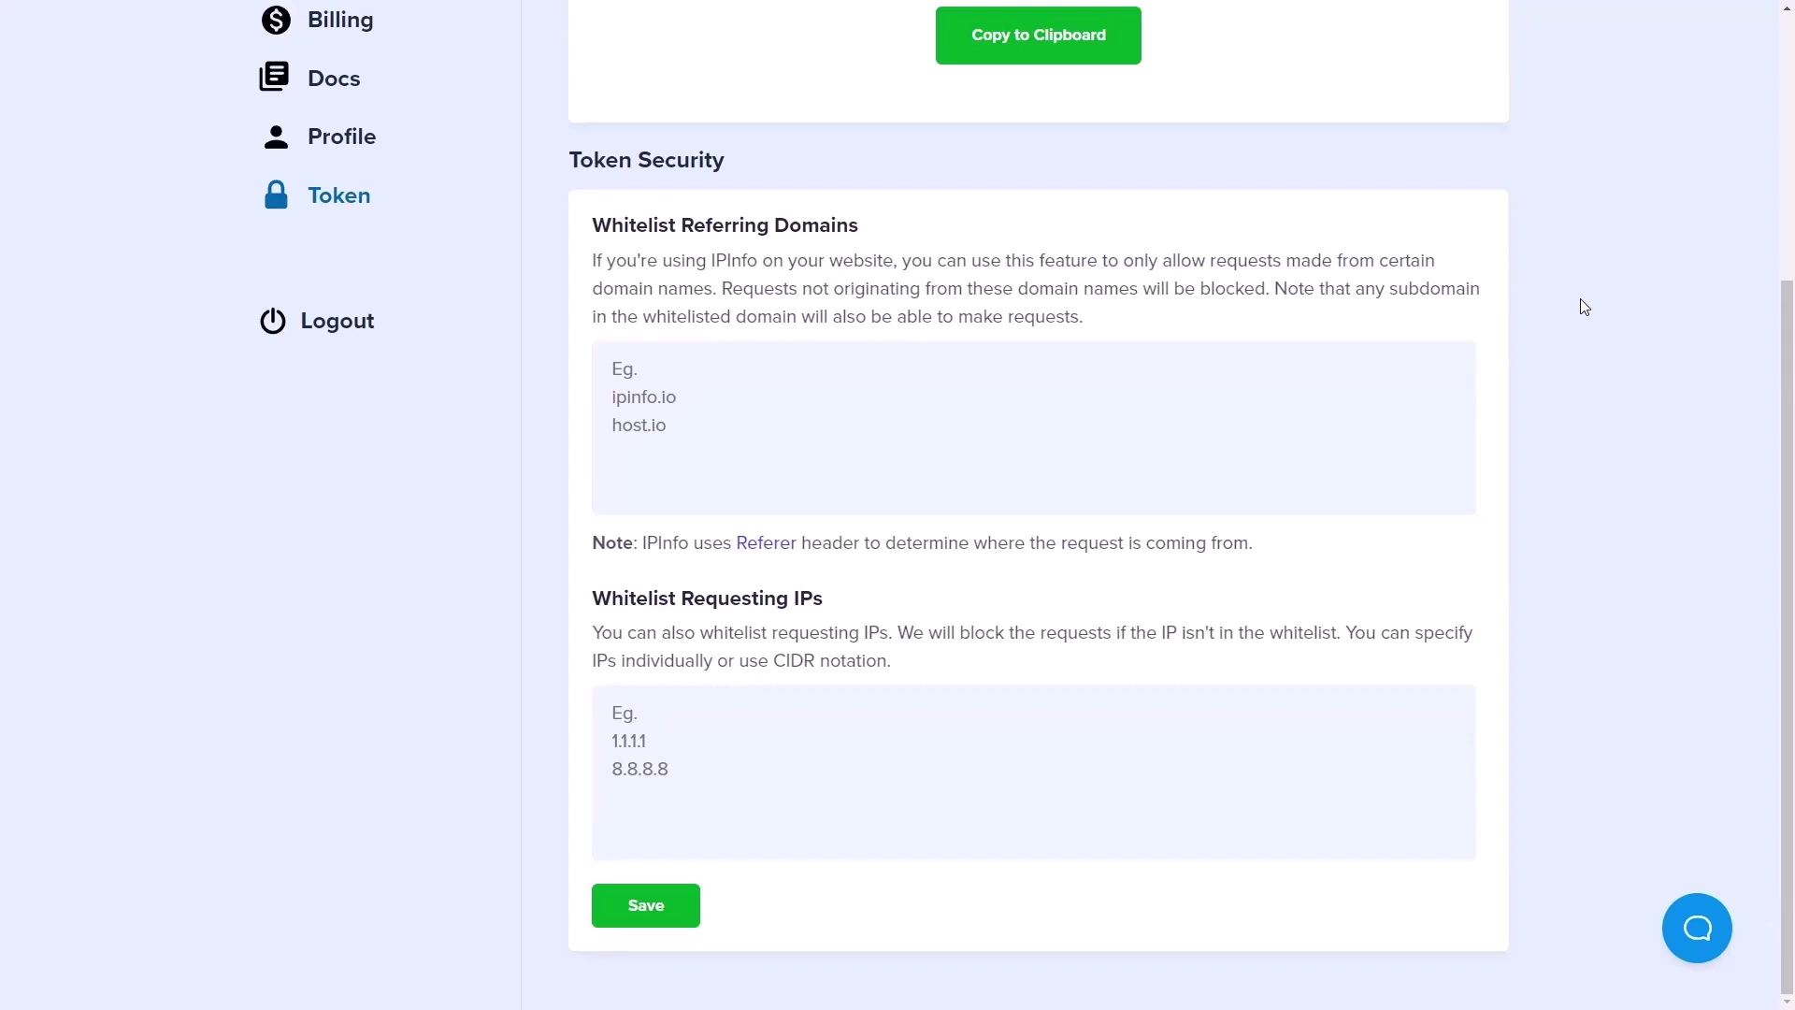
scroll(1581, 301, "up", 5)
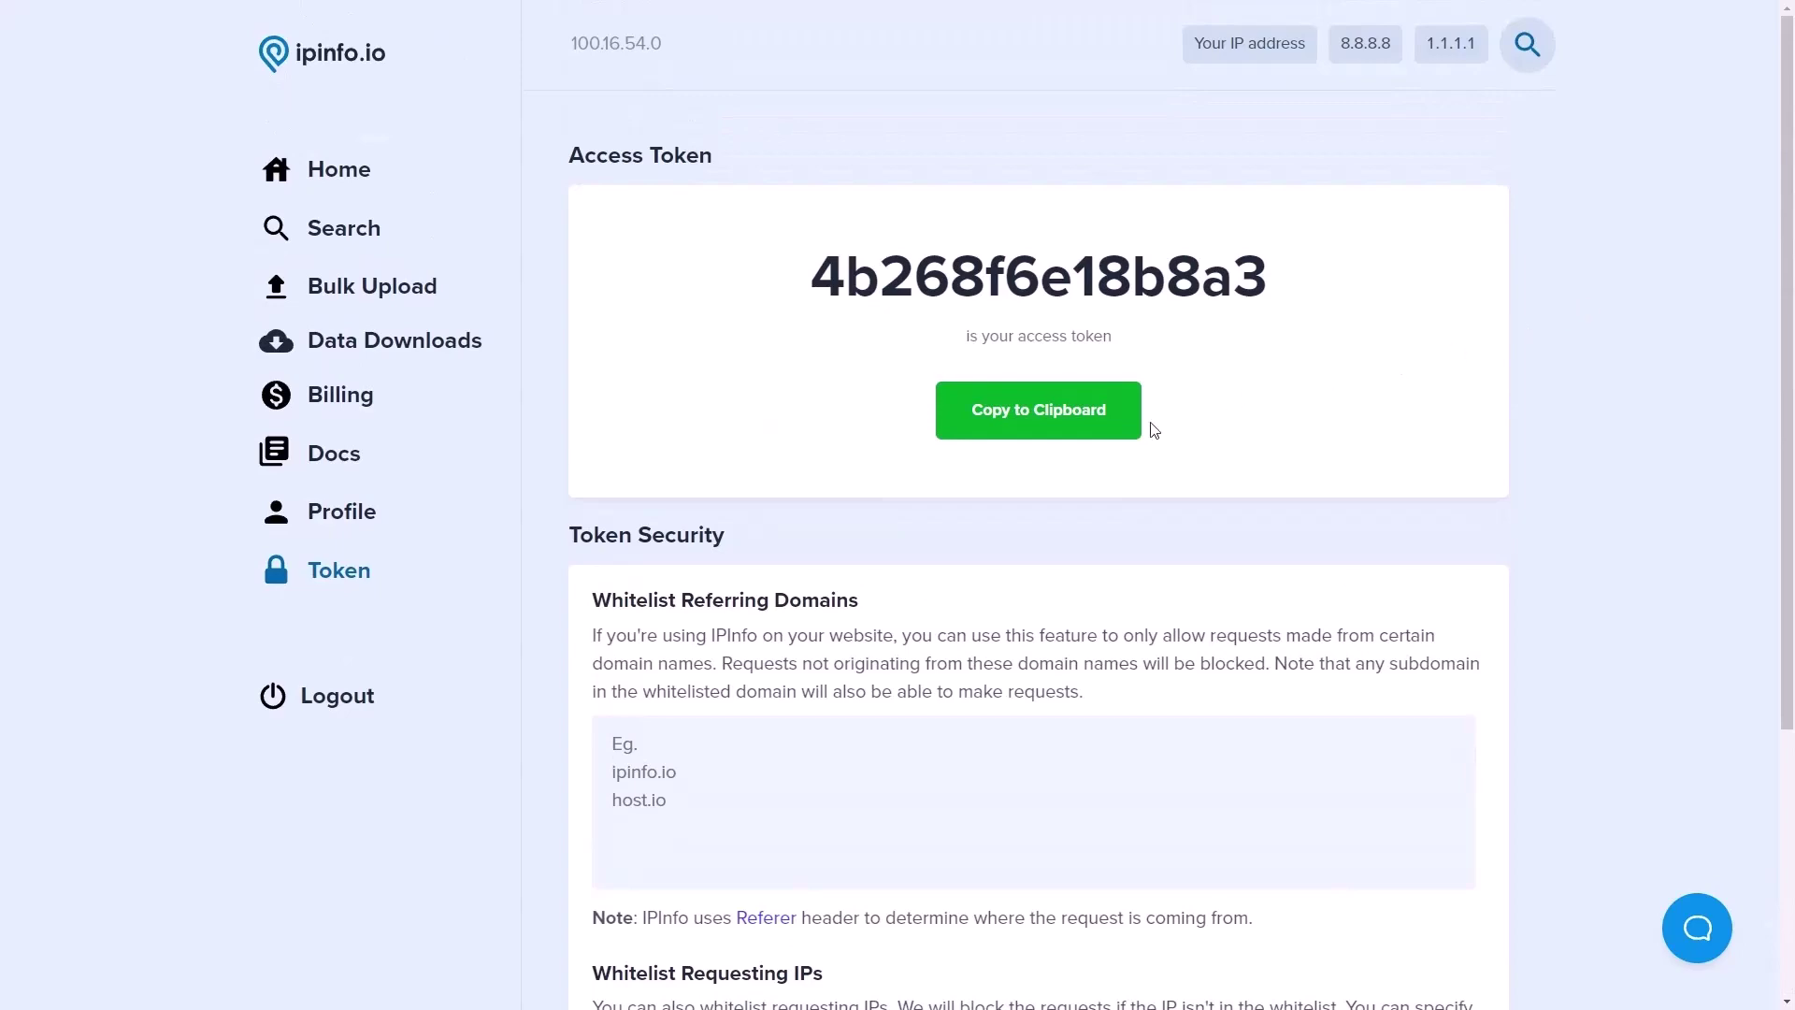
- Run curl ipinfo.io/8.8.8.8 in Terminal with the pasted access token
type("curl ")
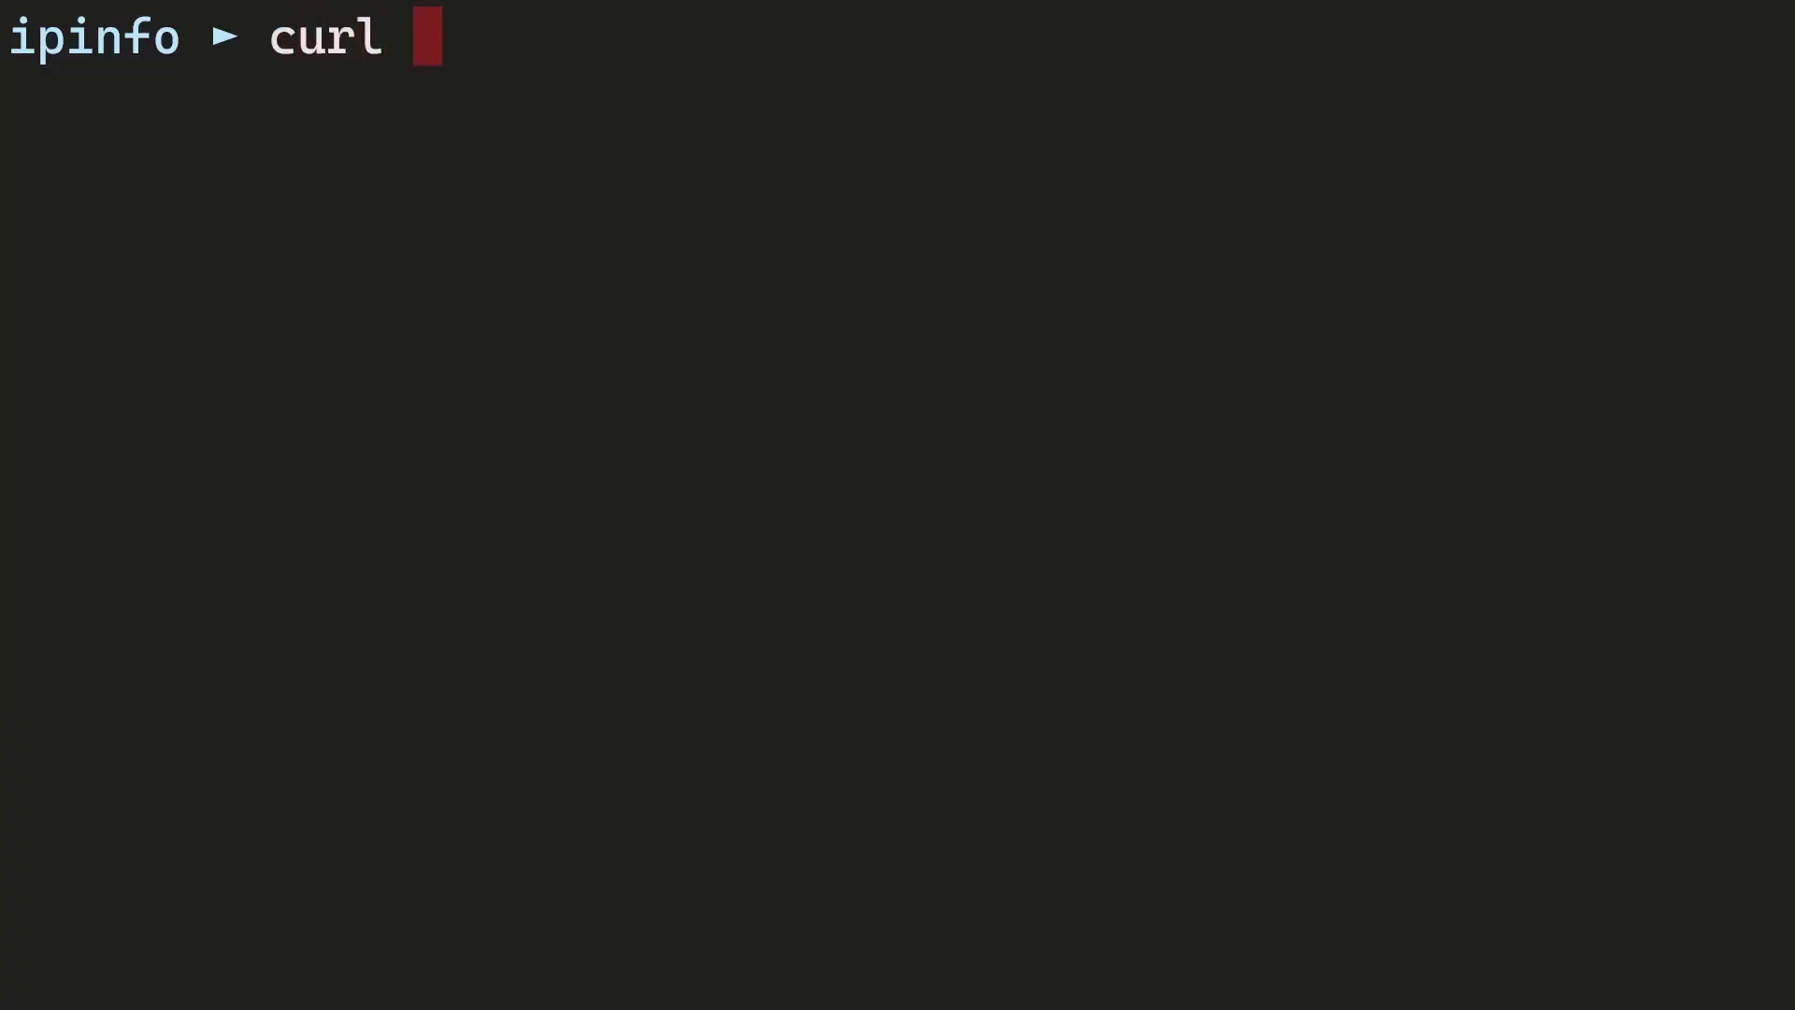
type("ipinfo.io/8.8.8.8?token=")
key("ctrl+shift+v")
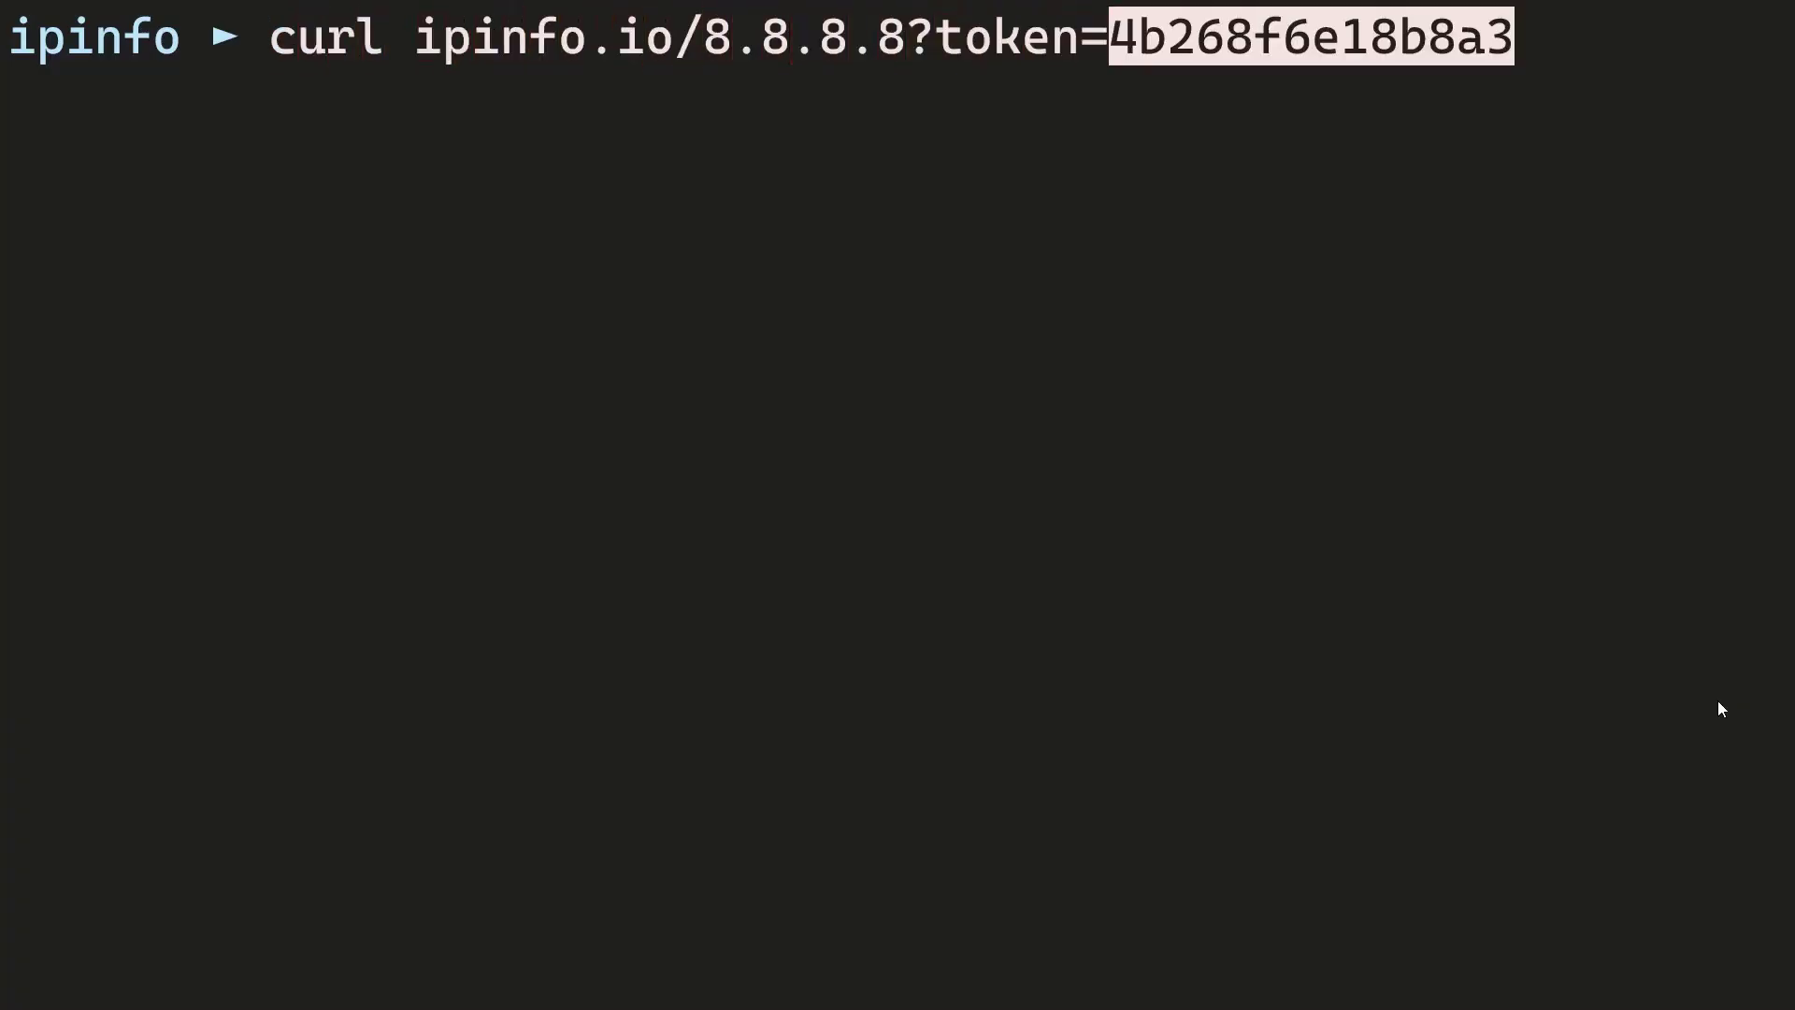
key("Return")
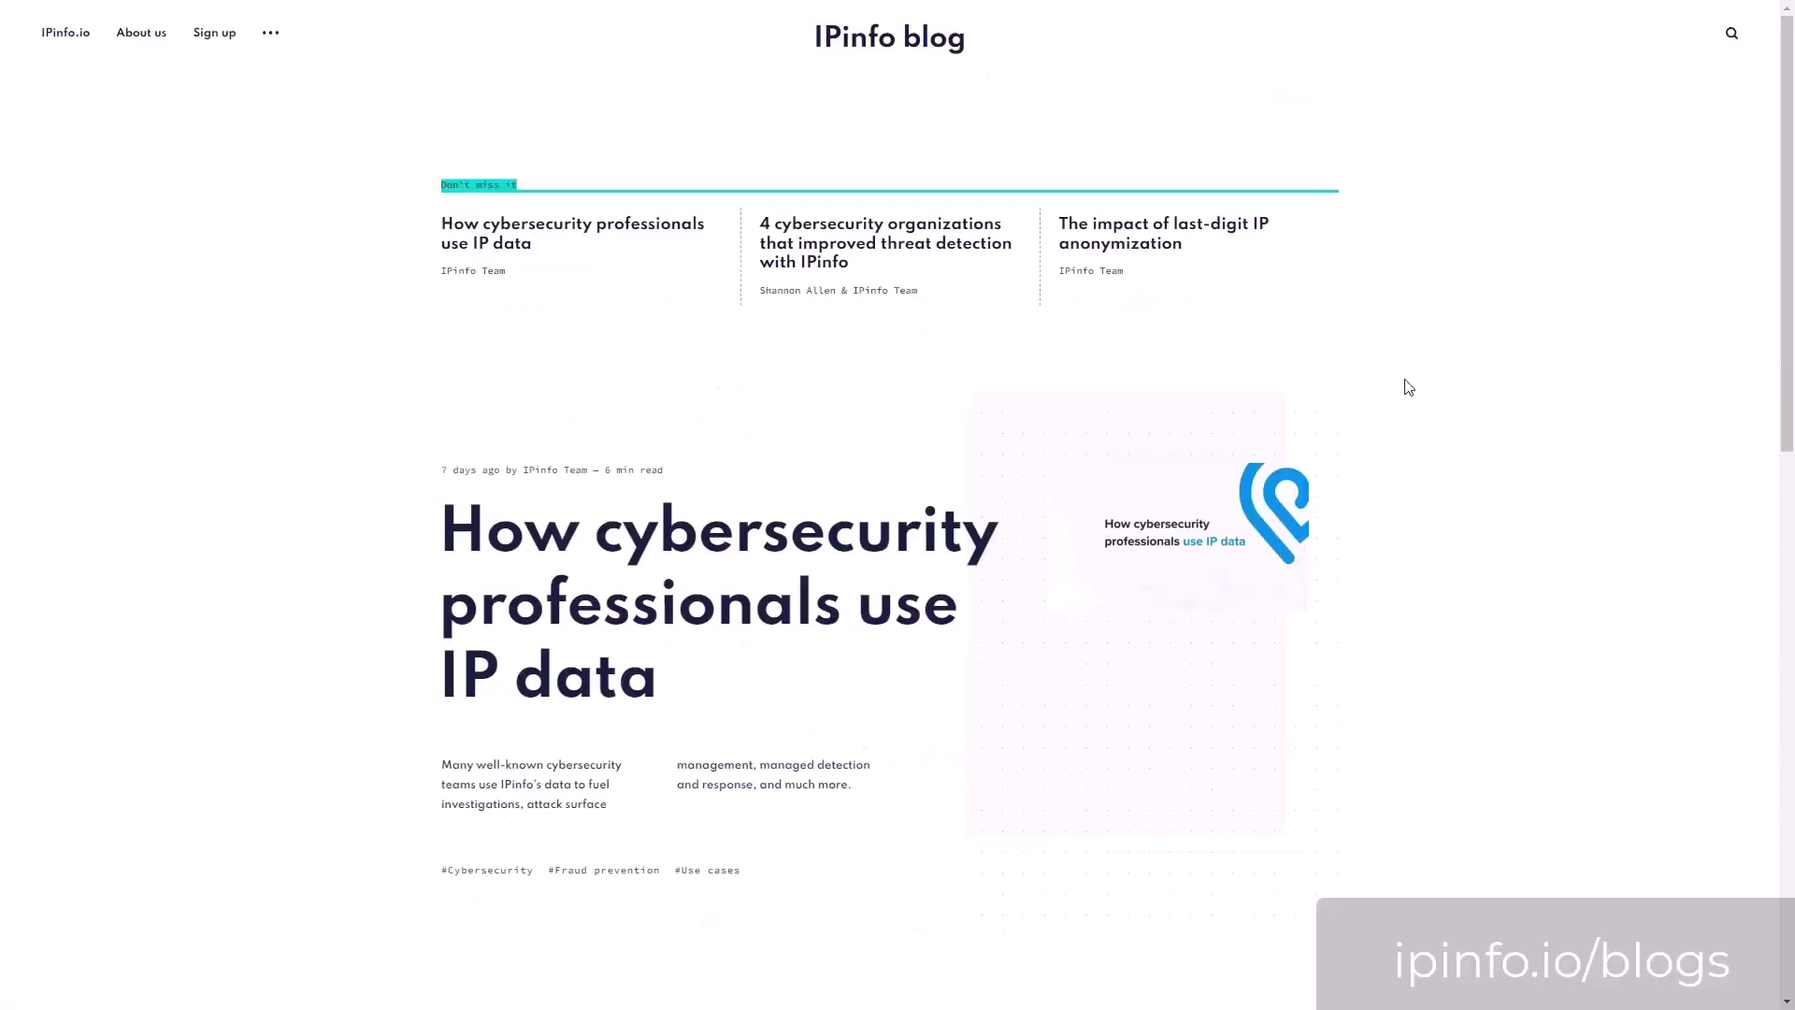
- Scroll through the blog's latest post cards down to the footer
scroll(1409, 387, "down", 5)
scroll(1409, 387, "down", 2)
scroll(1409, 387, "down", 4)
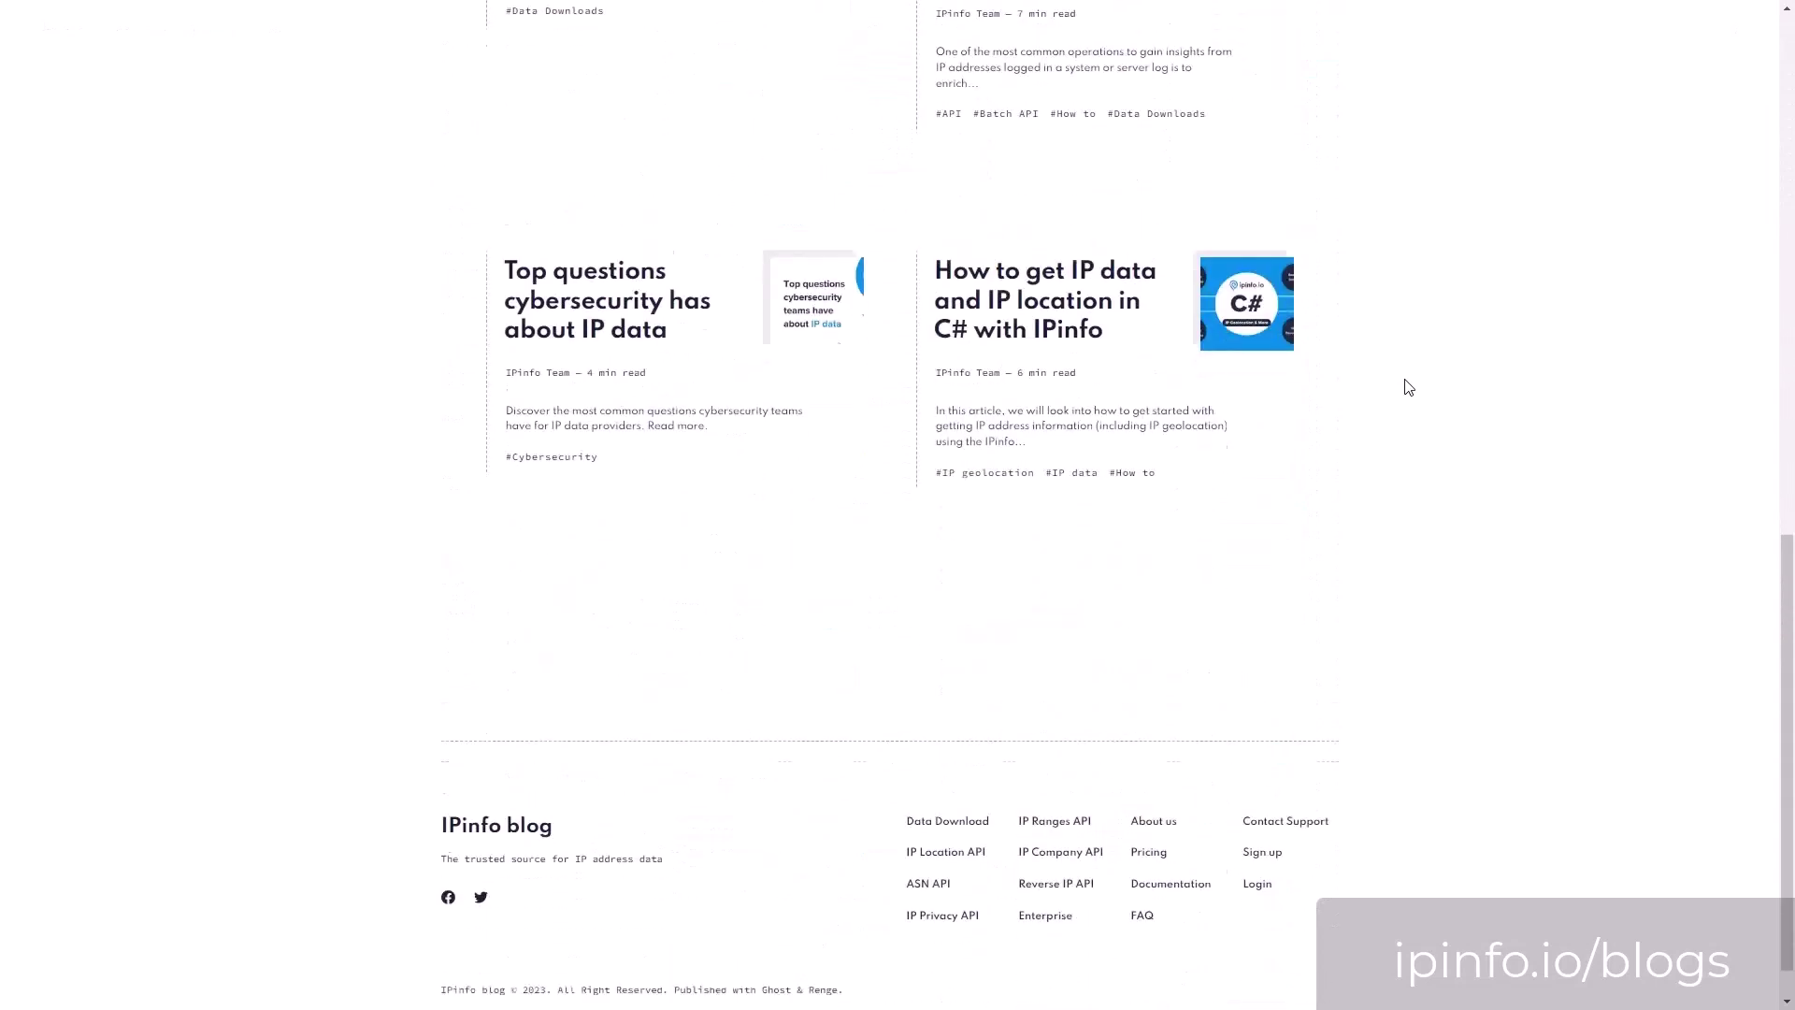
scroll(1410, 388, "down", 1)
scroll(1409, 387, "down", 2)
scroll(1409, 387, "down", 6)
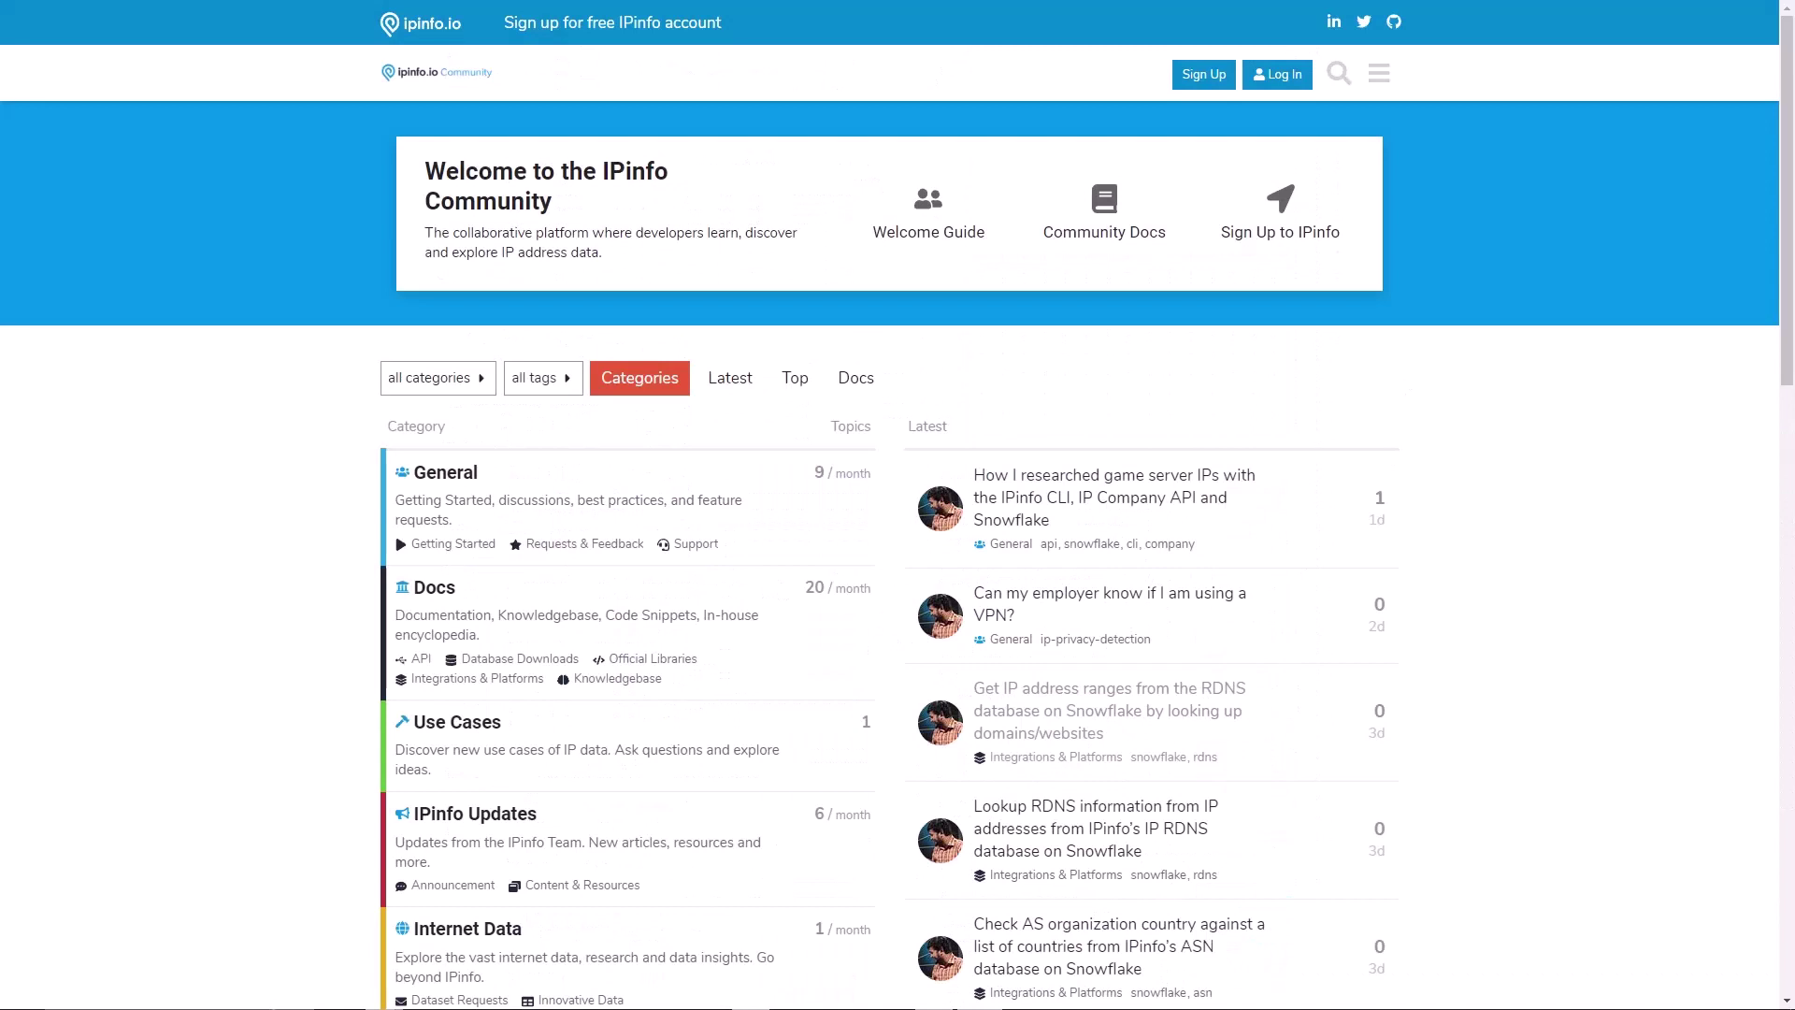
- Read the 'How I researched game server IPs' post, then open the Docs category topics
left_click(1171, 500)
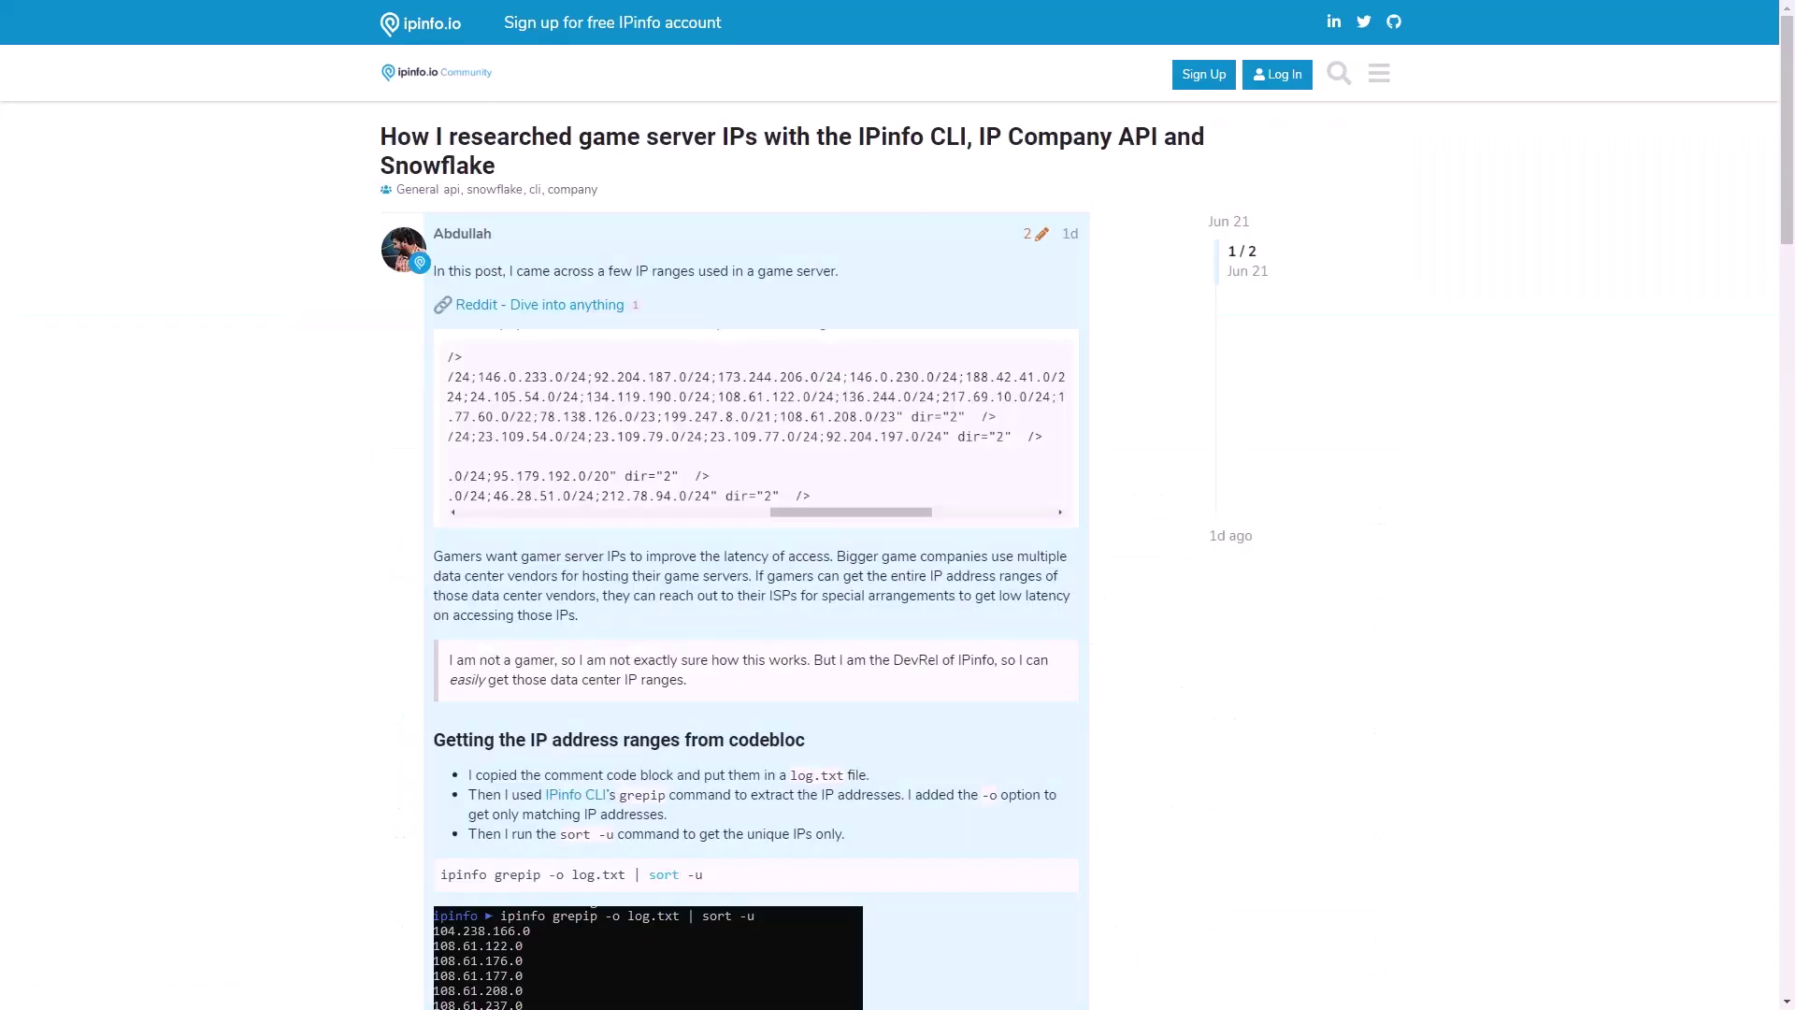
scroll(898, 505, "down", 2)
scroll(898, 505, "down", 2)
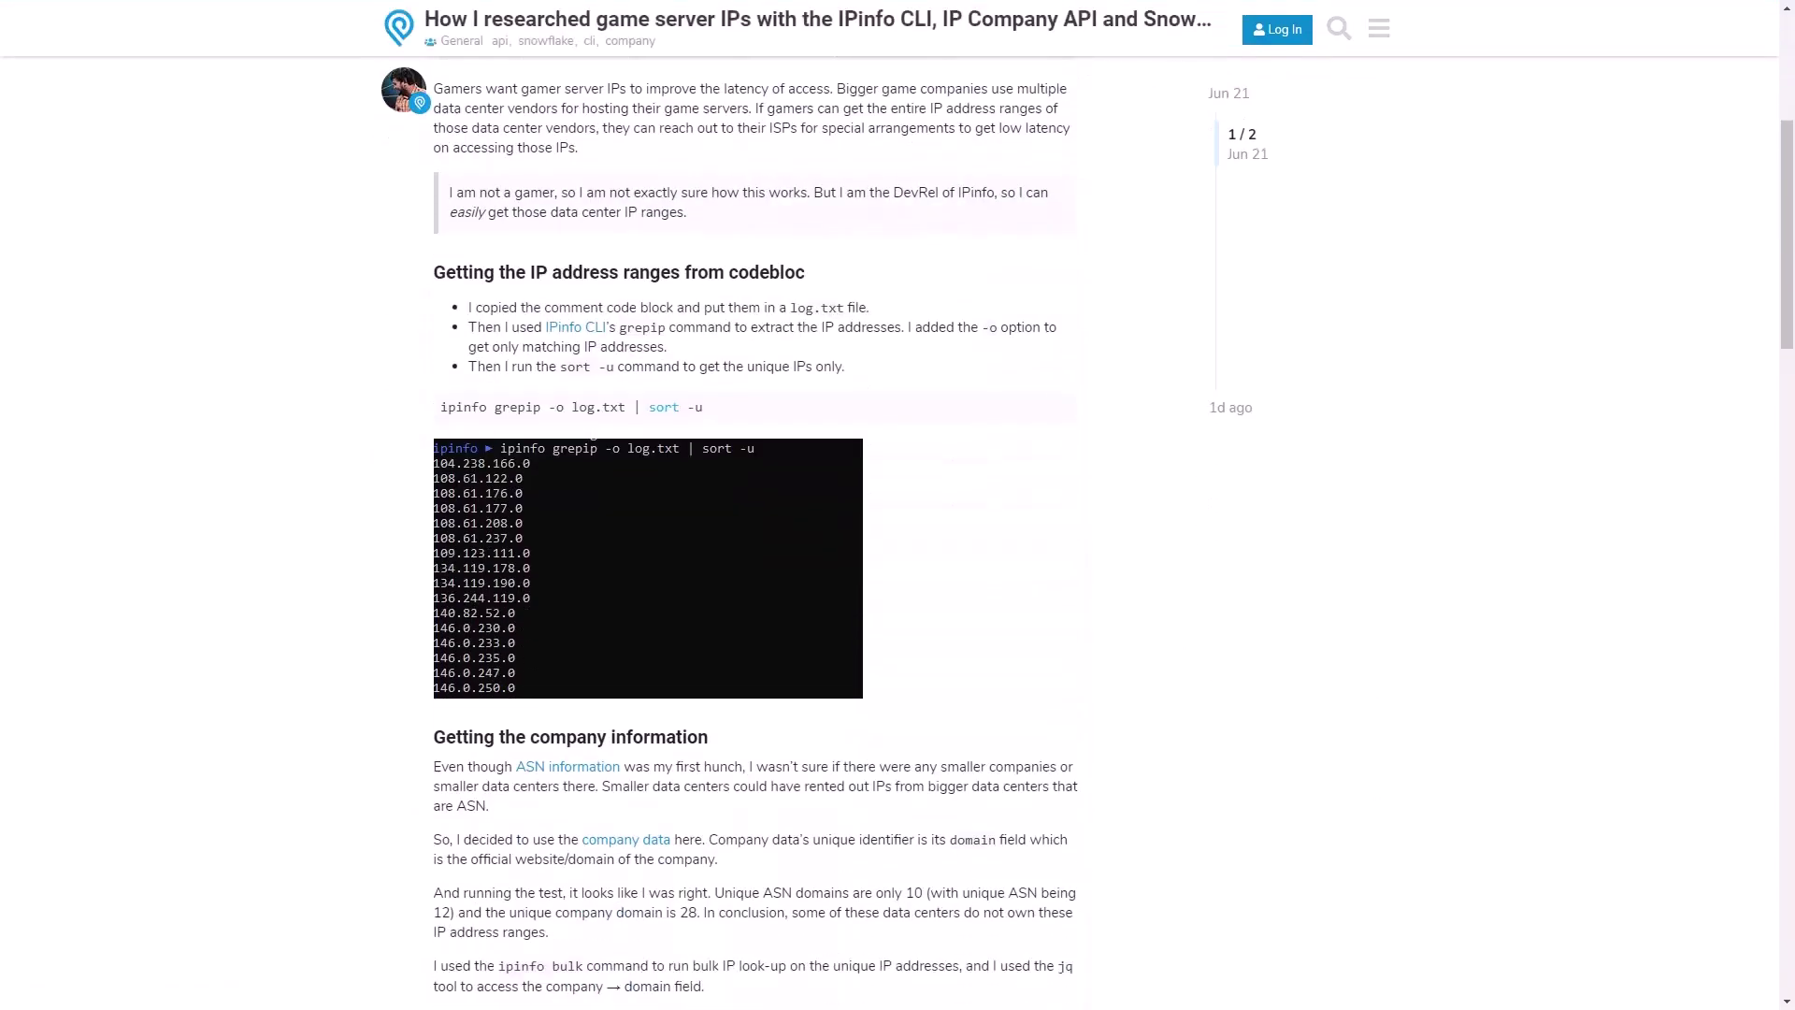
scroll(898, 505, "down", 3)
scroll(897, 505, "down", 4)
scroll(756, 523, "down", 5)
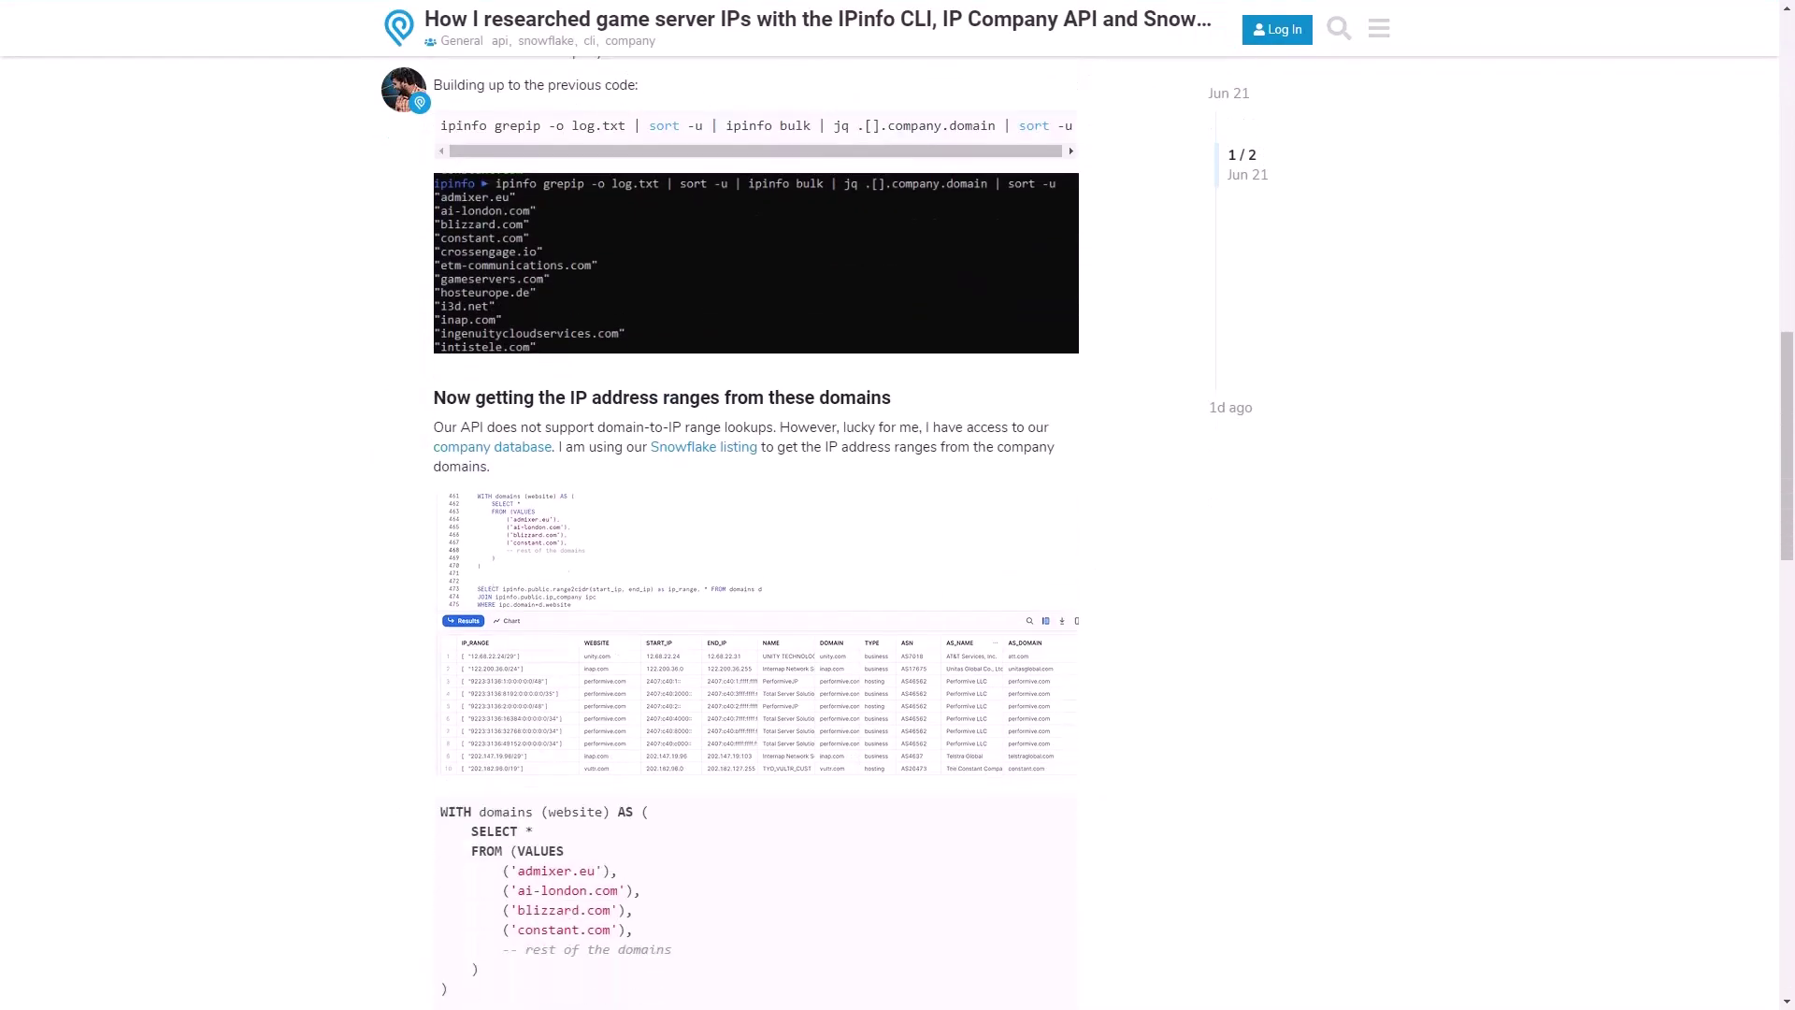
key("alt+Left")
left_click(846, 388)
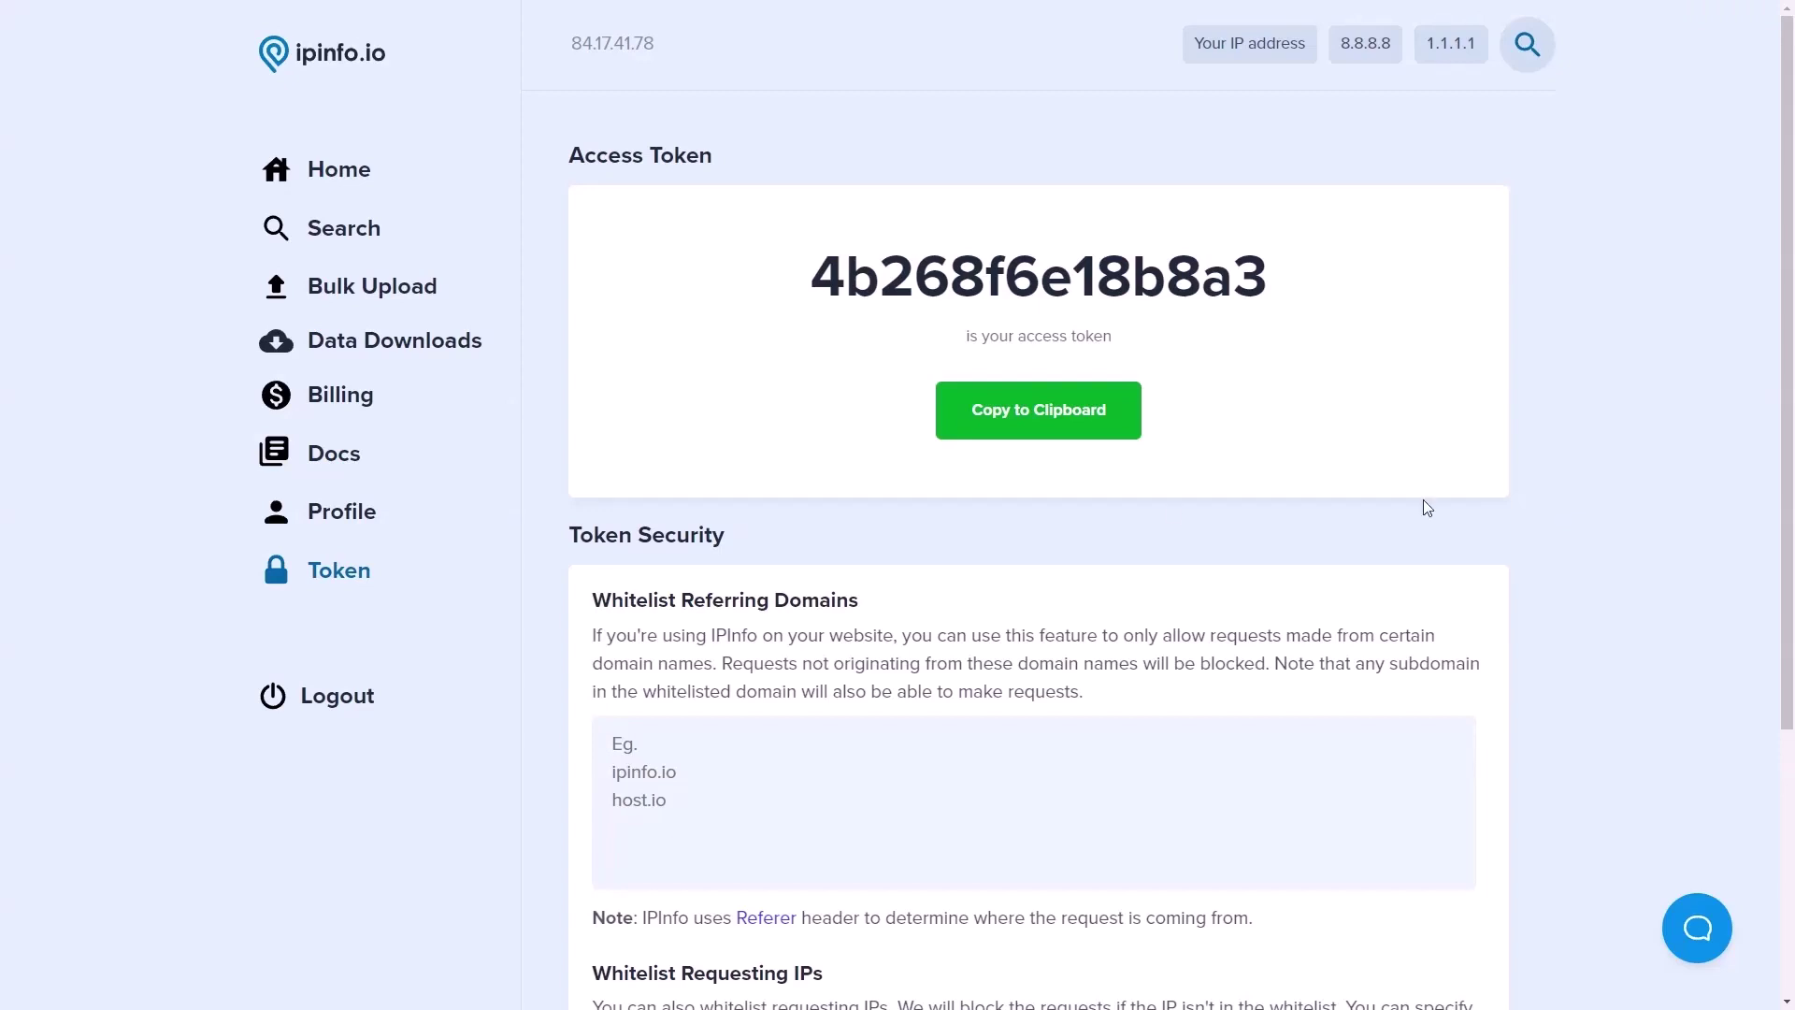
- On the Profile page, check the summary email frequency options and keep Weekly
left_click(339, 527)
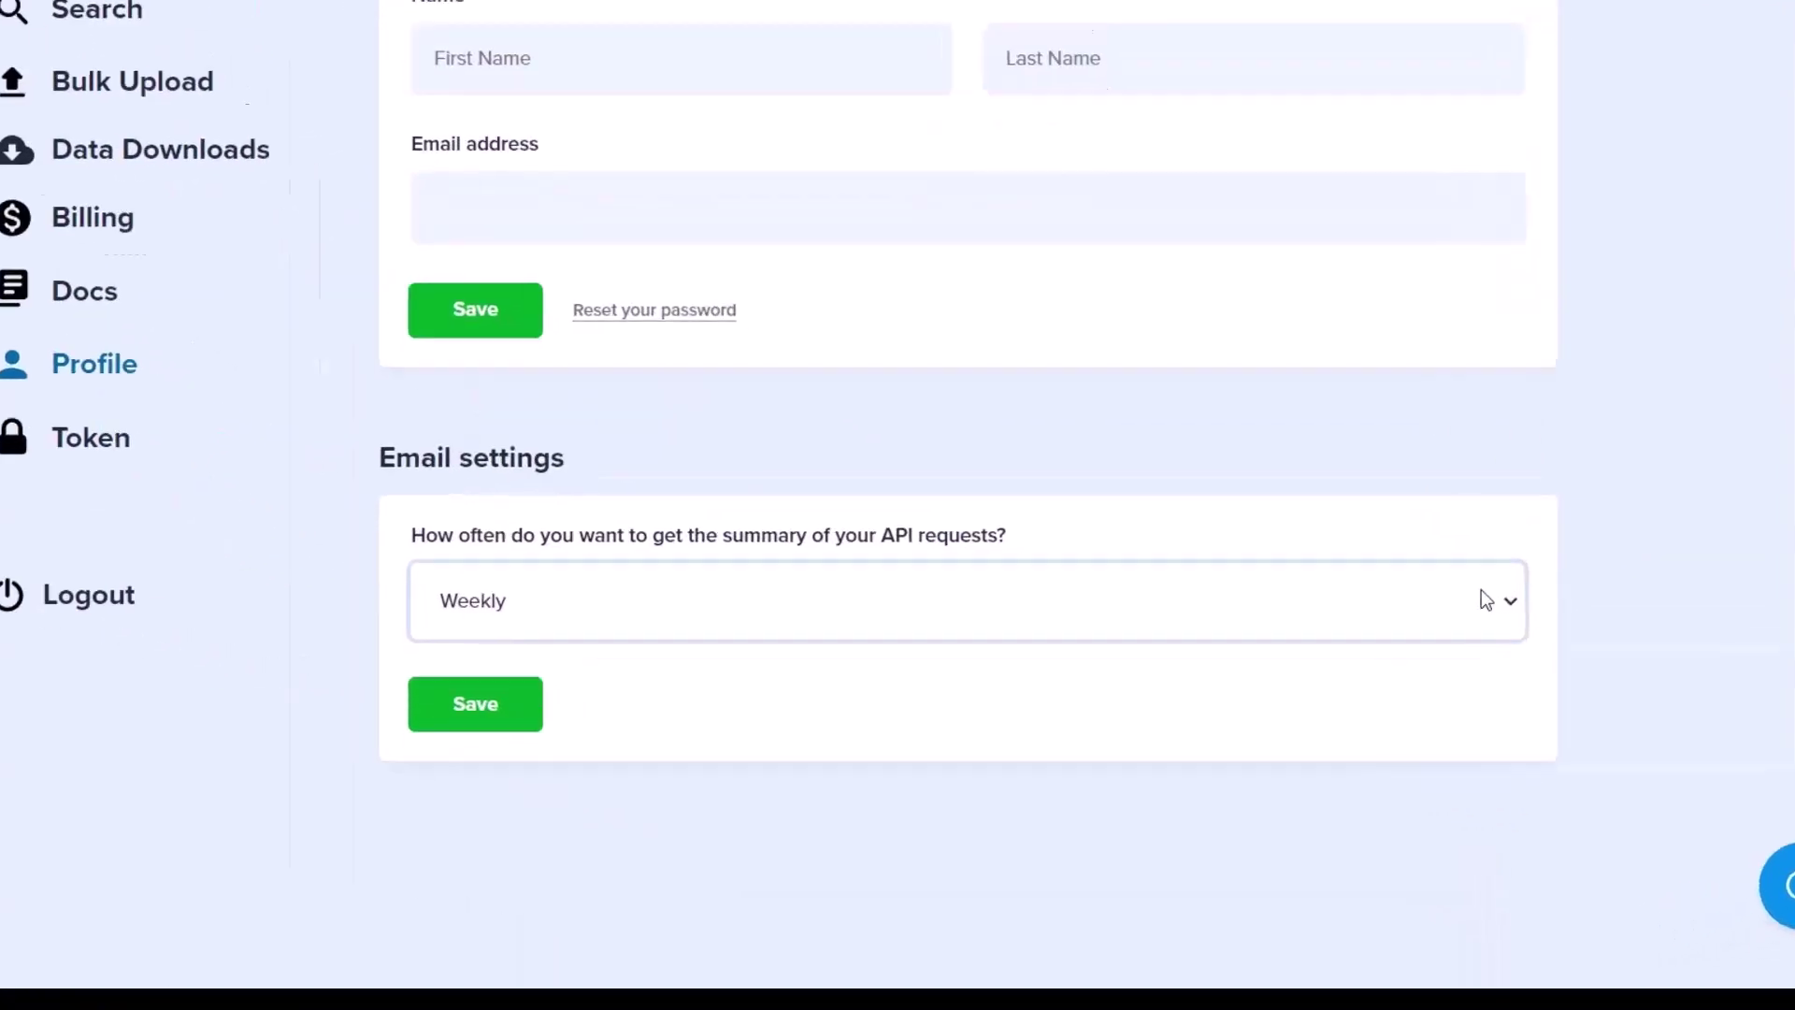
left_click(1485, 598)
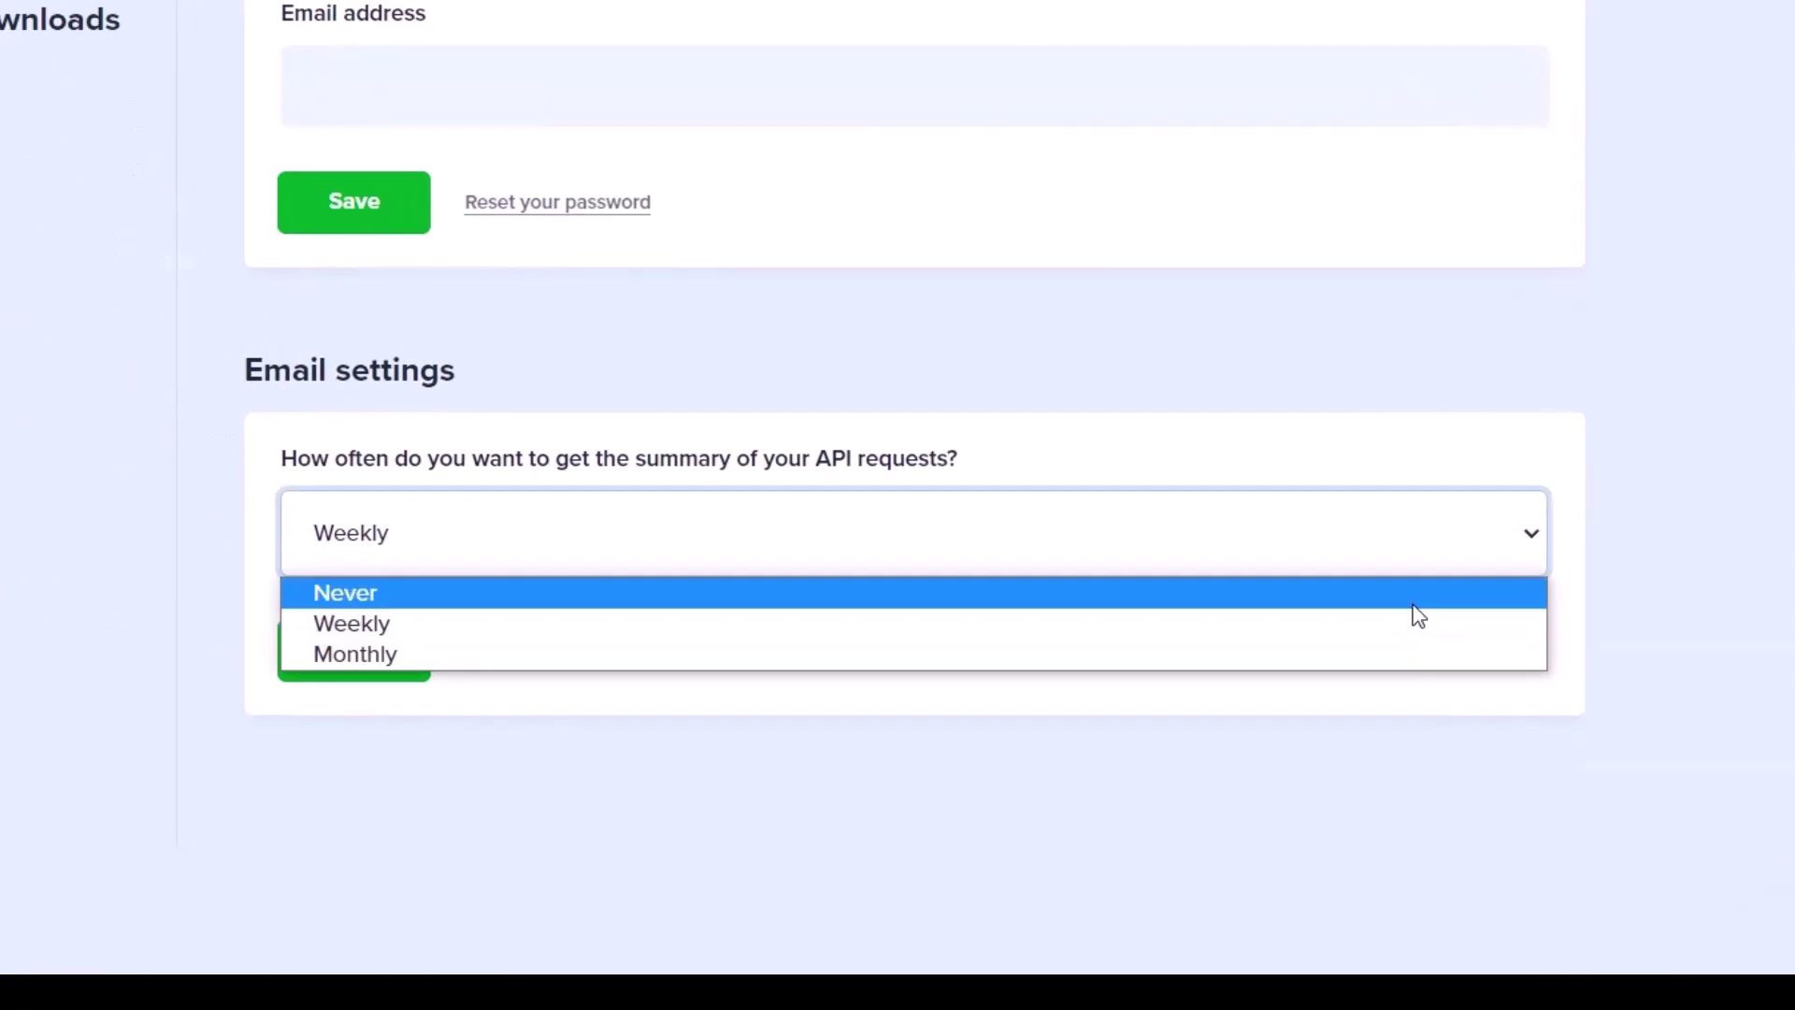
left_click(1653, 625)
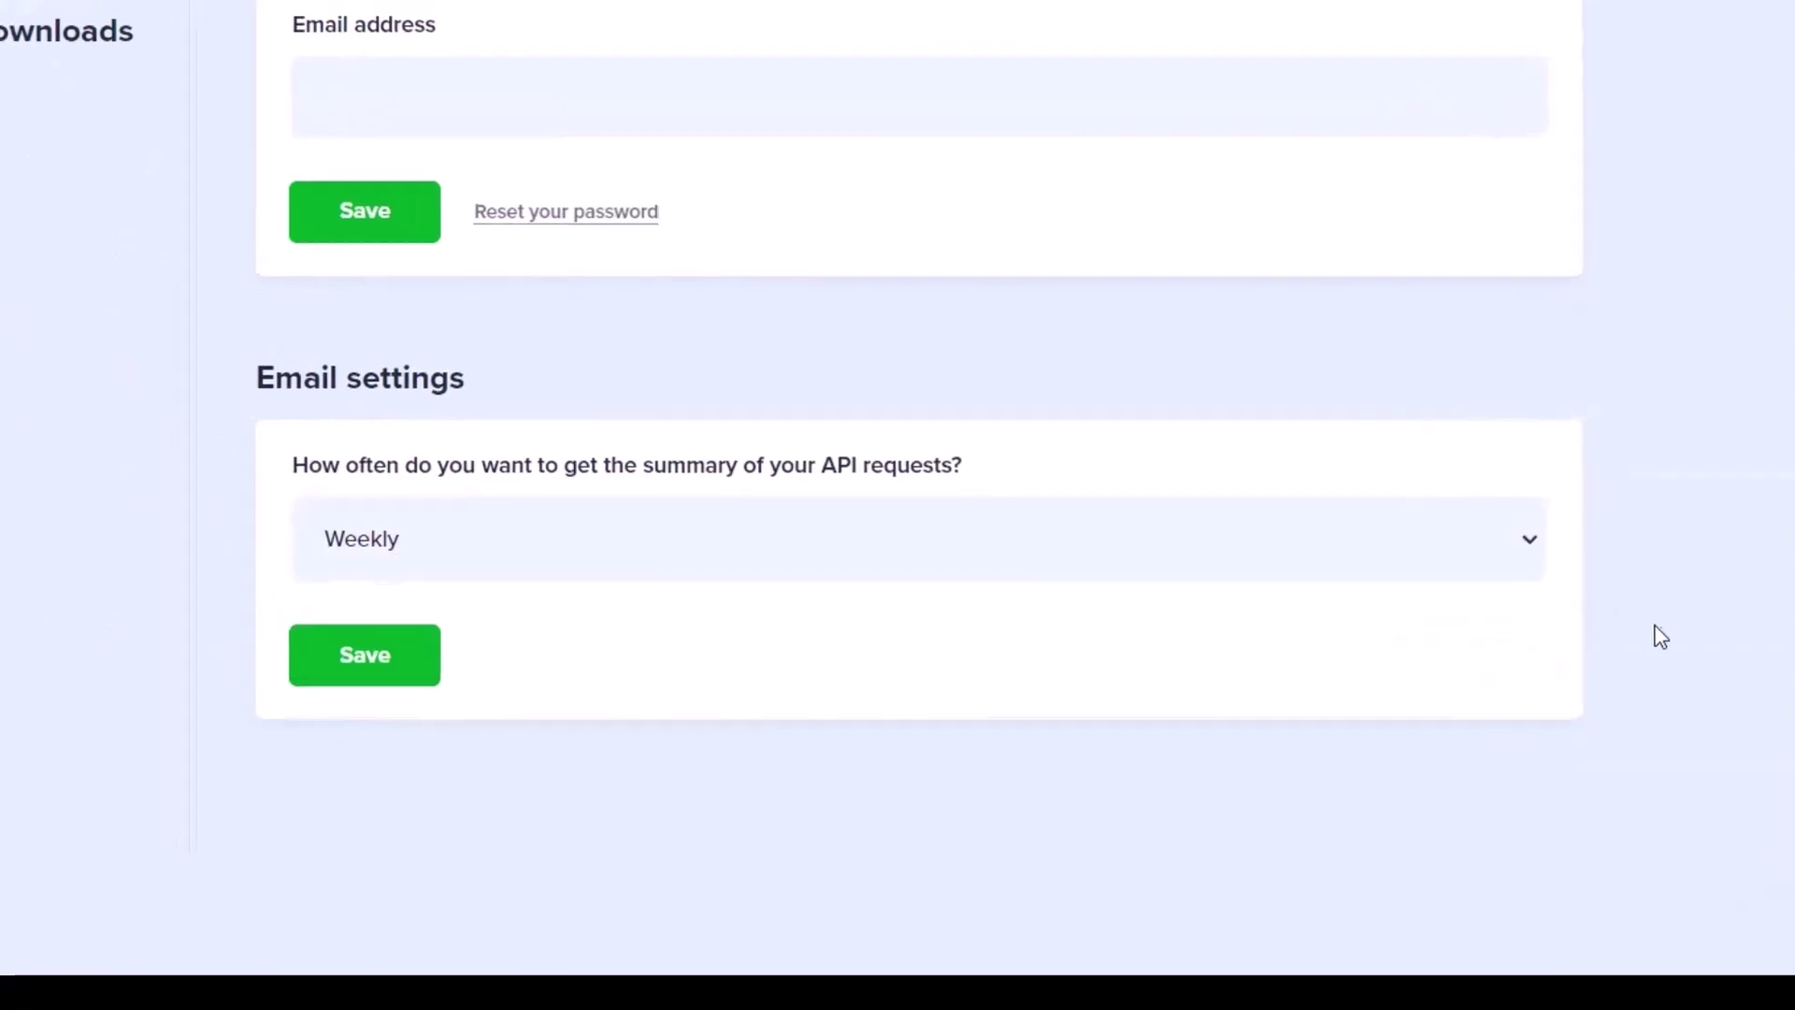